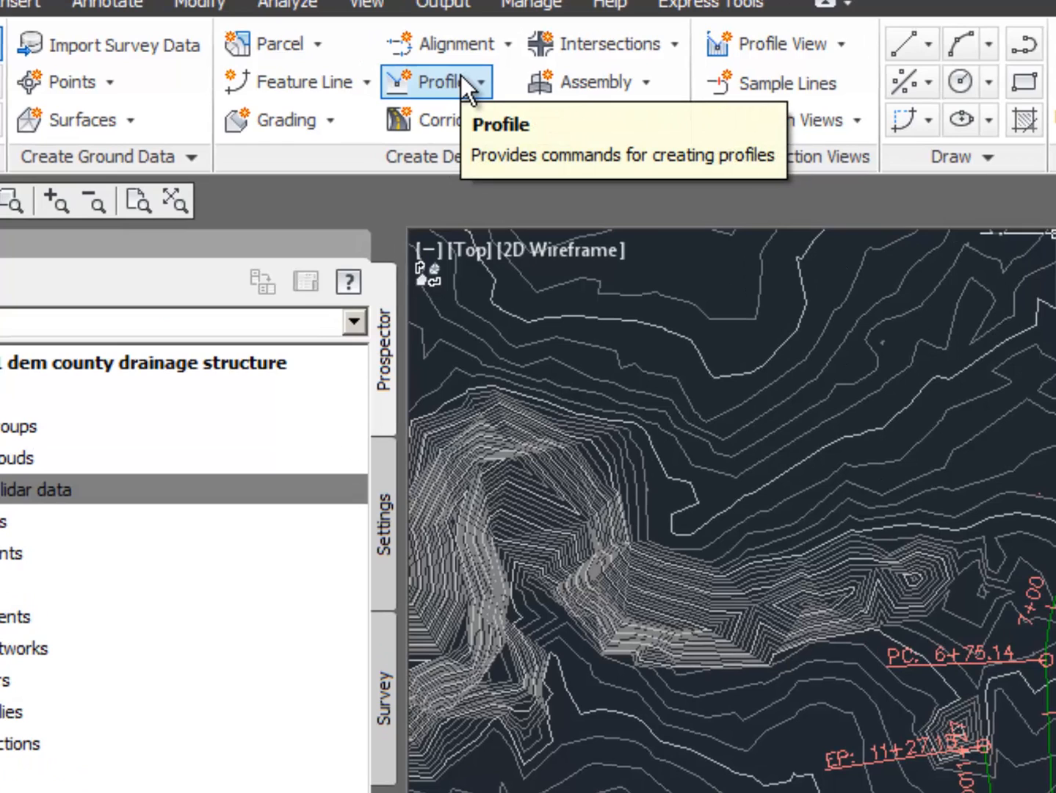
Create a surface profile along the embankment berm alignment by adding the lidar data surface to the profile list.
{"action": "left_click", "coordinate": [461, 75]}
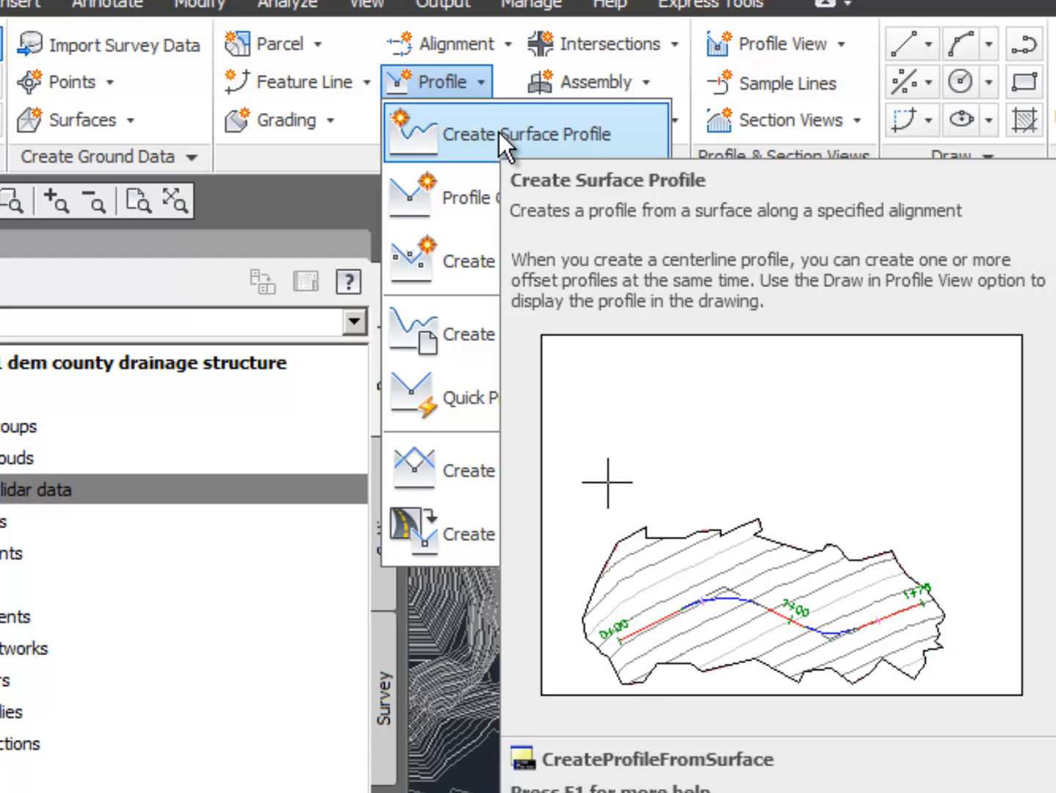
{"action": "left_click", "coordinate": [498, 133]}
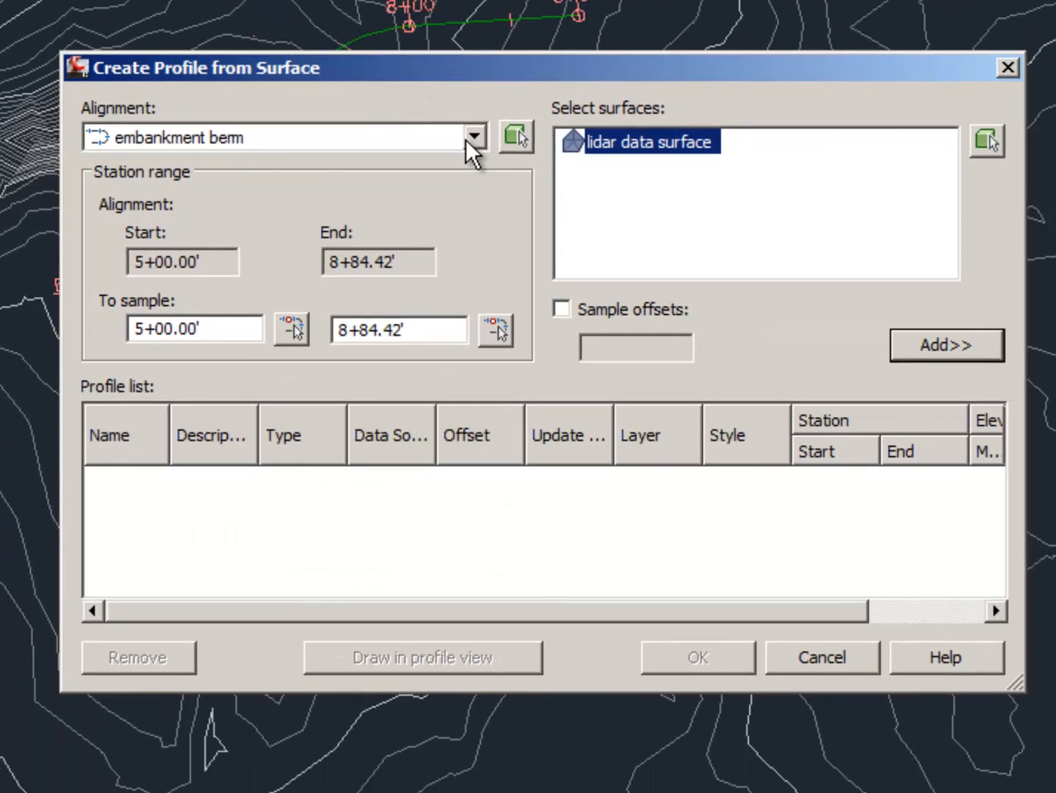
{"action": "left_click", "coordinate": [443, 136]}
{"action": "left_click", "coordinate": [438, 135]}
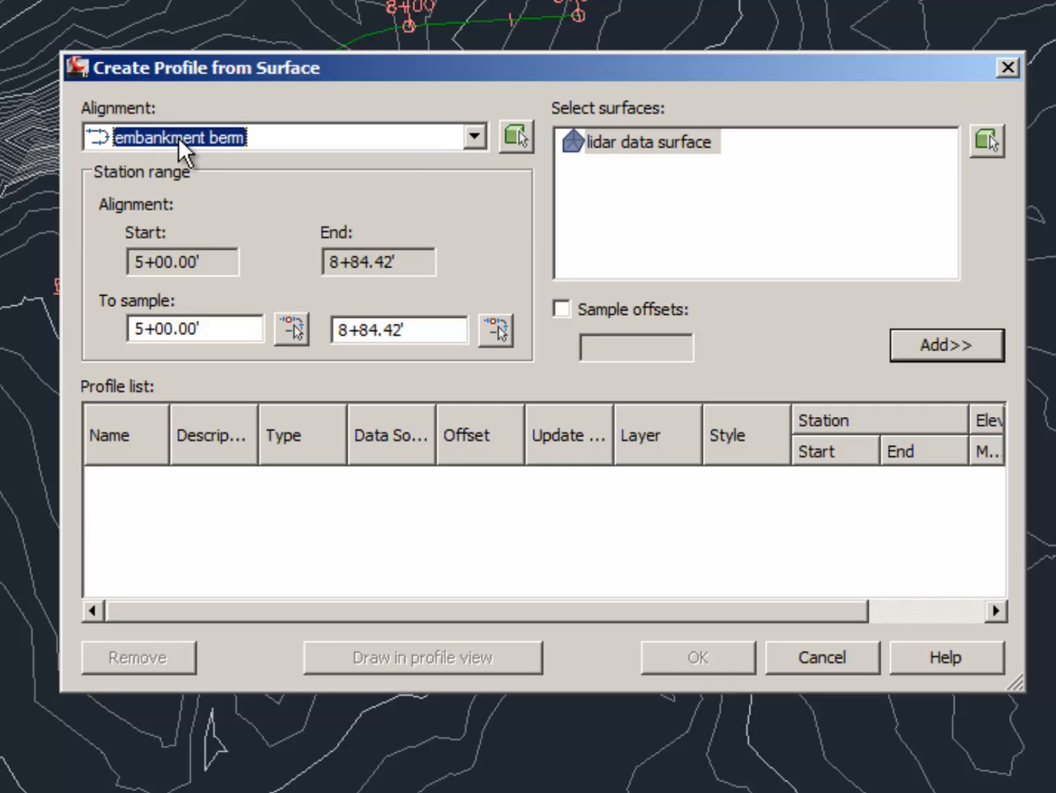
{"action": "left_click", "coordinate": [618, 142]}
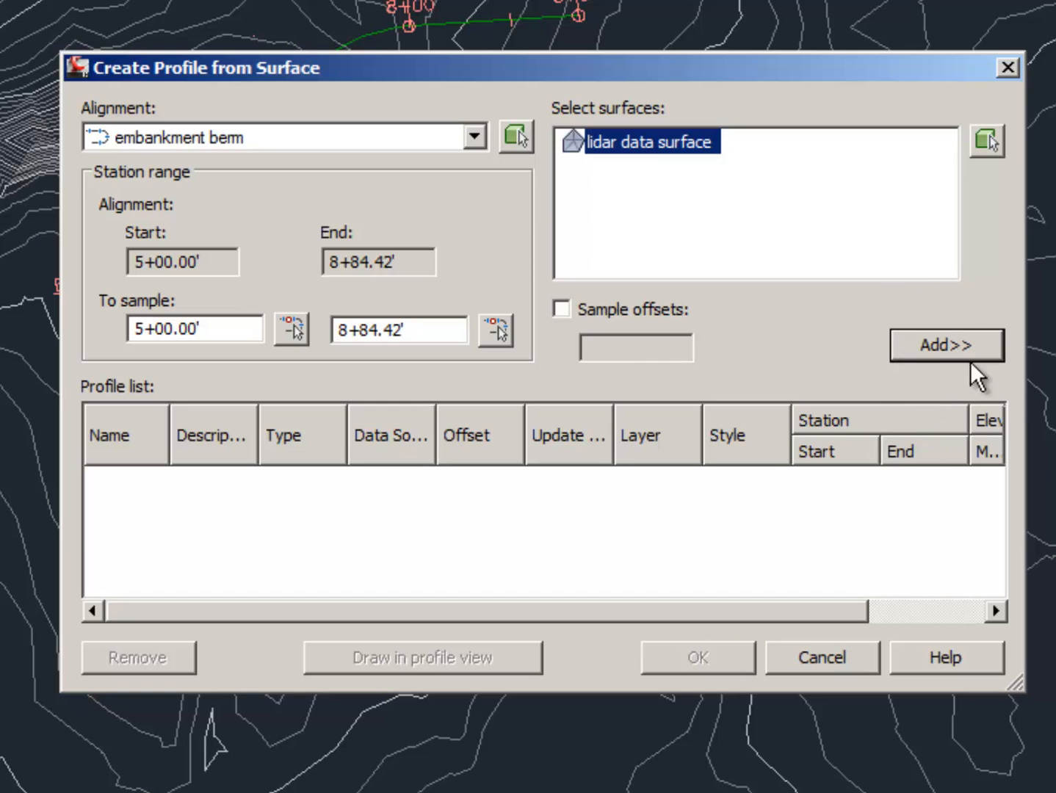
{"action": "left_click", "coordinate": [943, 345]}
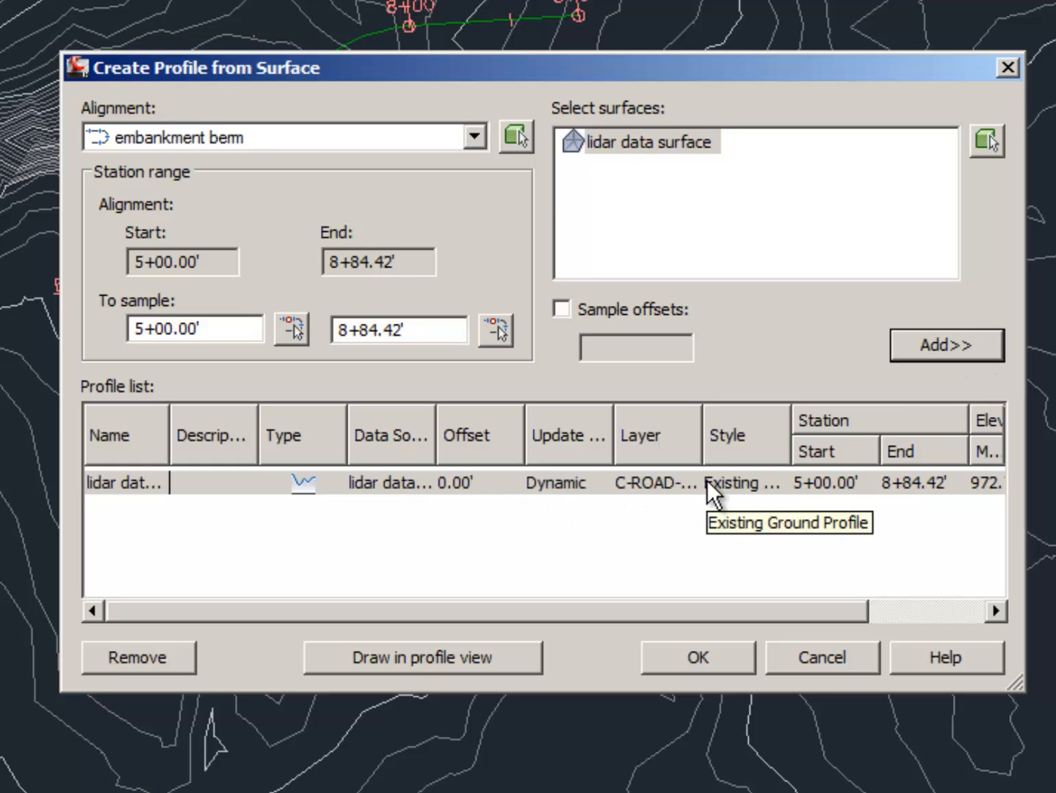
Start drawing the sampled profile in a profile view and name the view "embankment berm profile".
{"action": "left_click", "coordinate": [398, 657]}
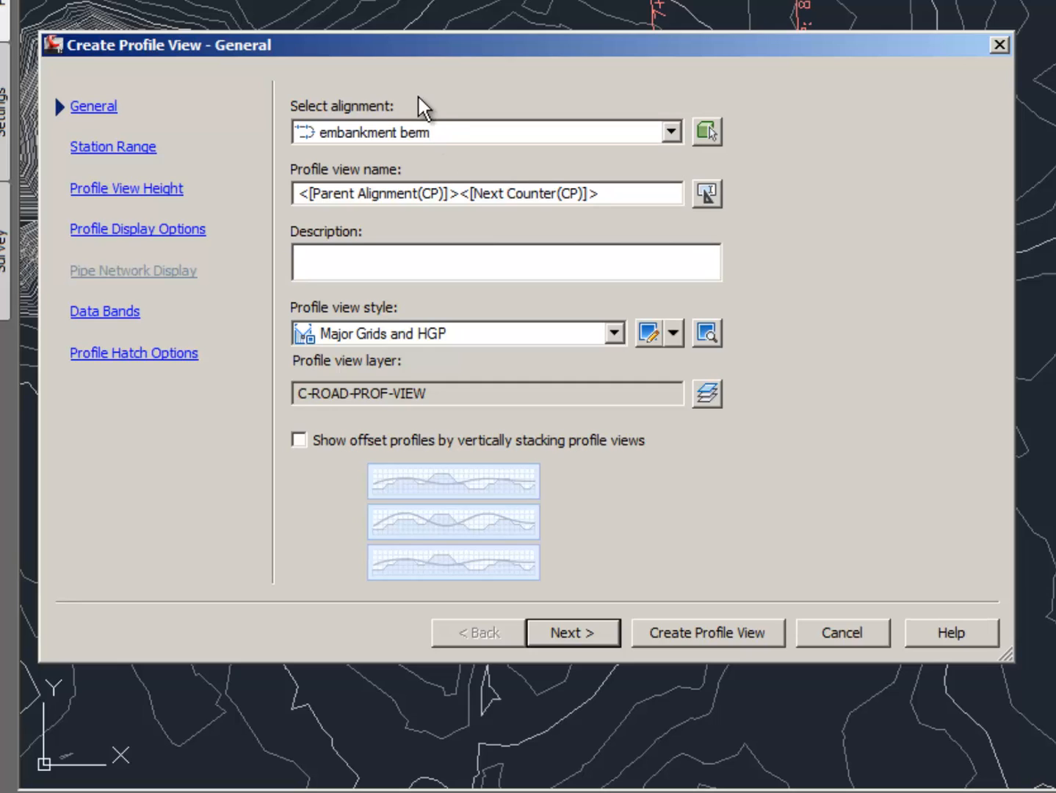
{"action": "left_click_drag", "start_coordinate": [625, 193], "coordinate": [233, 208]}
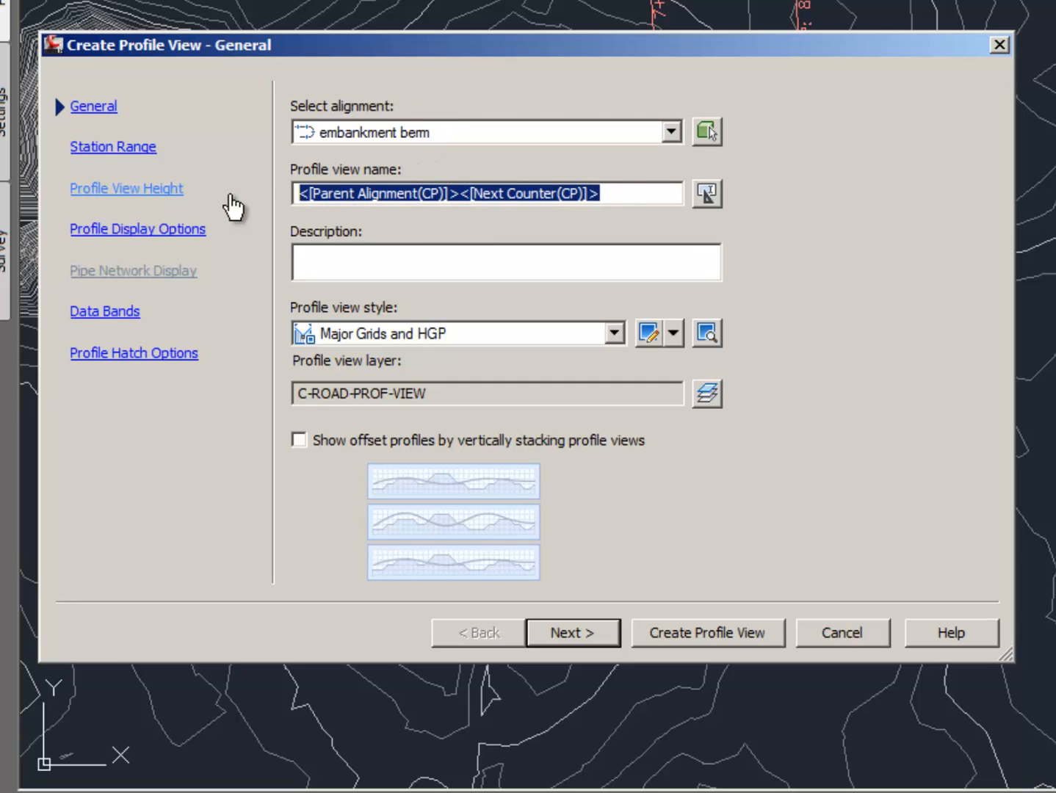
{"action": "type", "text": "emban"}
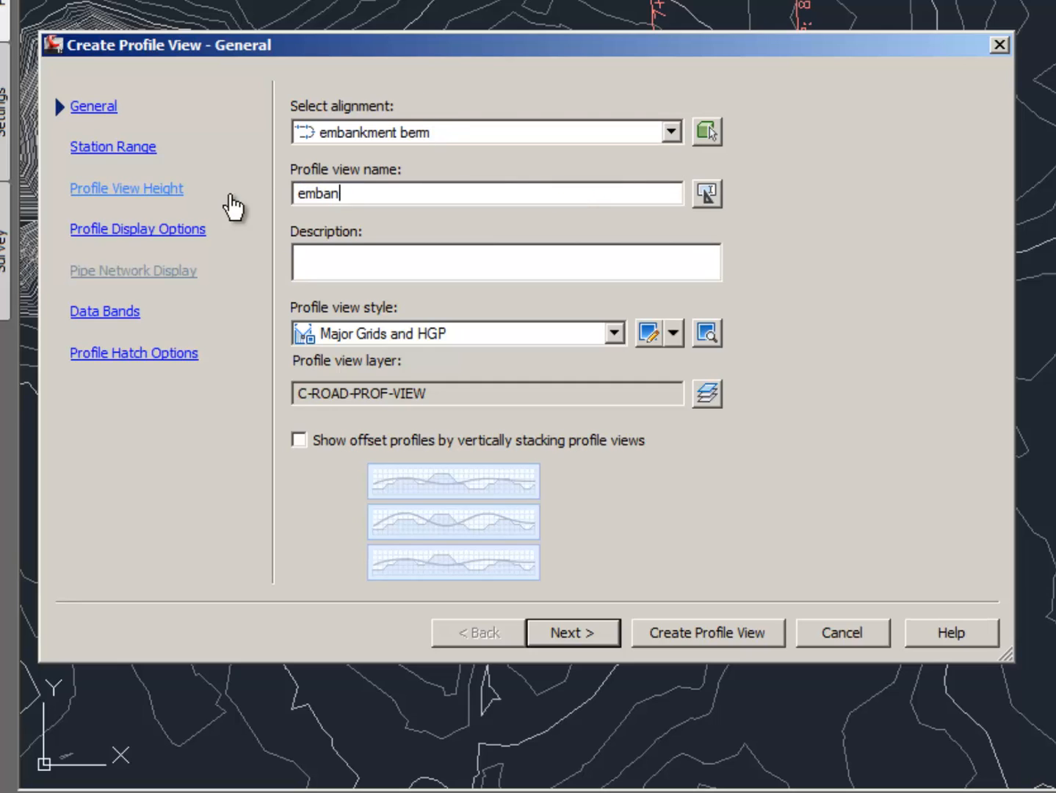
{"action": "type", "text": "kment berm profile"}
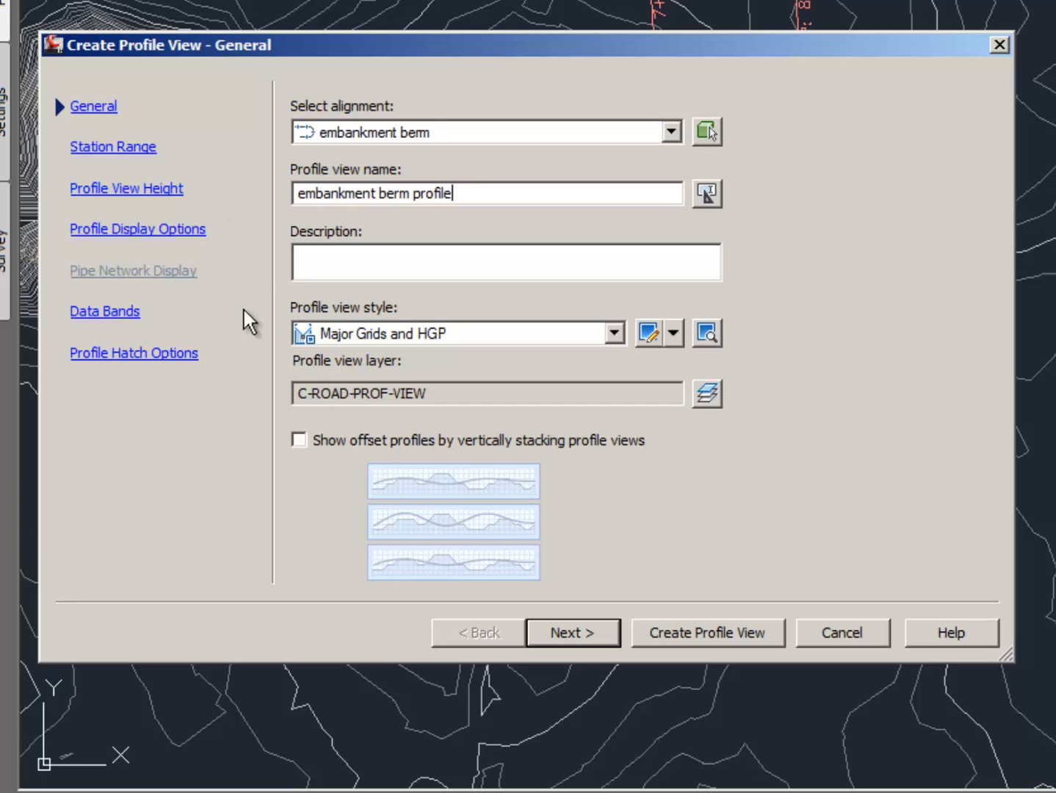
Create the profile view and place it in the empty area east of the surface boundary.
{"action": "left_click", "coordinate": [700, 627]}
{"action": "scroll", "coordinate": [1000, 441], "scroll_direction": "down", "scroll_amount": 10}
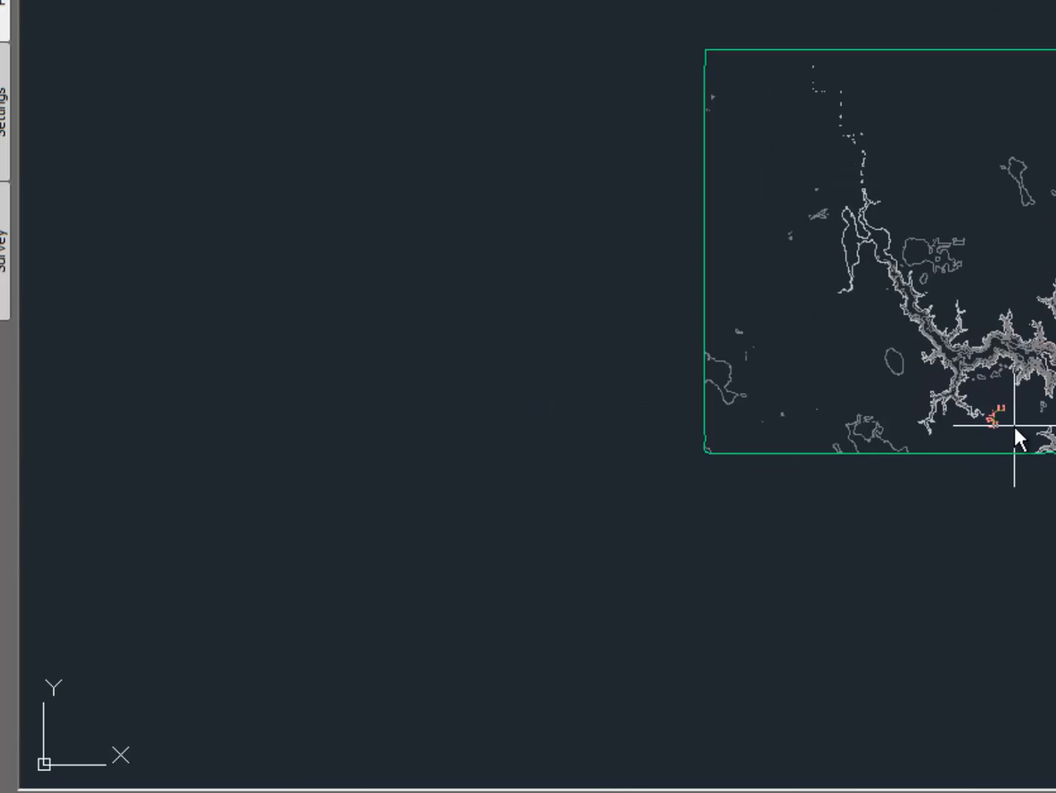
{"action": "middle_click_drag", "start_coordinate": [1055, 423], "coordinate": [1005, 460]}
{"action": "scroll", "coordinate": [1006, 459], "scroll_direction": "down", "scroll_amount": 2}
{"action": "mouse_move", "coordinate": [1006, 460]}
{"action": "middle_mouse_down"}
{"action": "mouse_move", "coordinate": [785, 504]}
{"action": "mouse_move", "coordinate": [673, 494]}
{"action": "middle_mouse_up"}
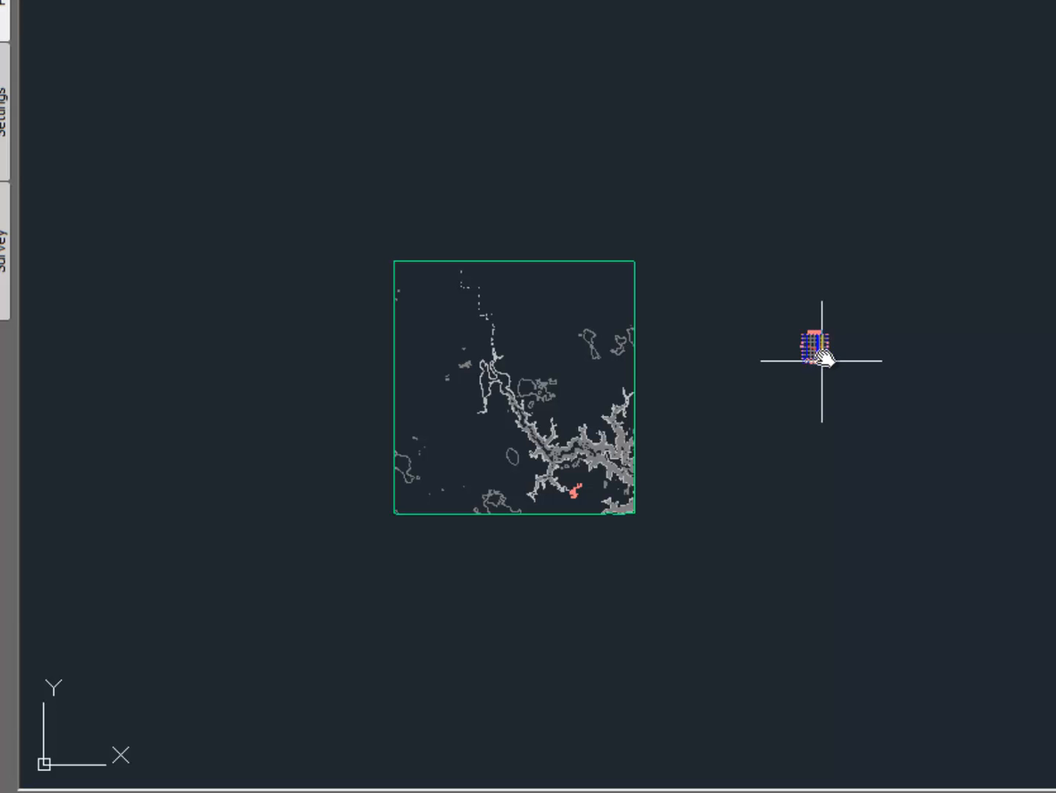
Examine the embankment berm profile view and compare its existing ground line with the alignment in plan.
{"action": "scroll", "coordinate": [803, 356], "scroll_direction": "up", "scroll_amount": 10}
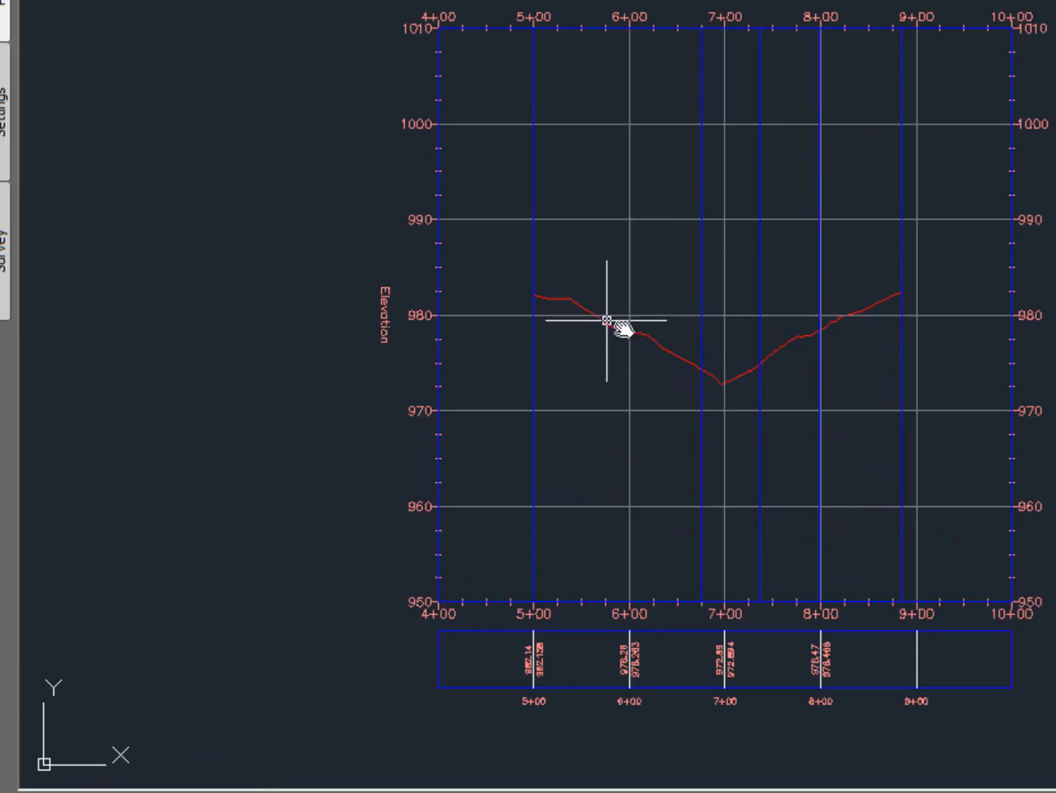
{"action": "left_click", "coordinate": [725, 396]}
{"action": "key", "text": "Escape"}
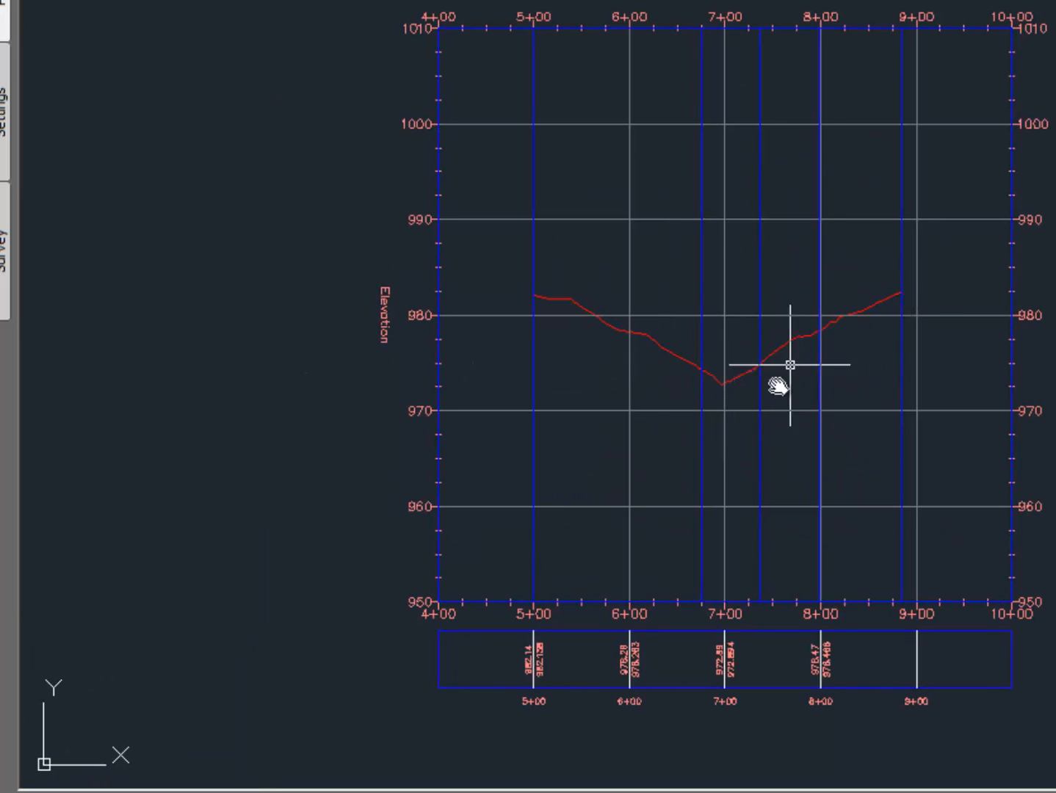
{"action": "left_click", "coordinate": [737, 399]}
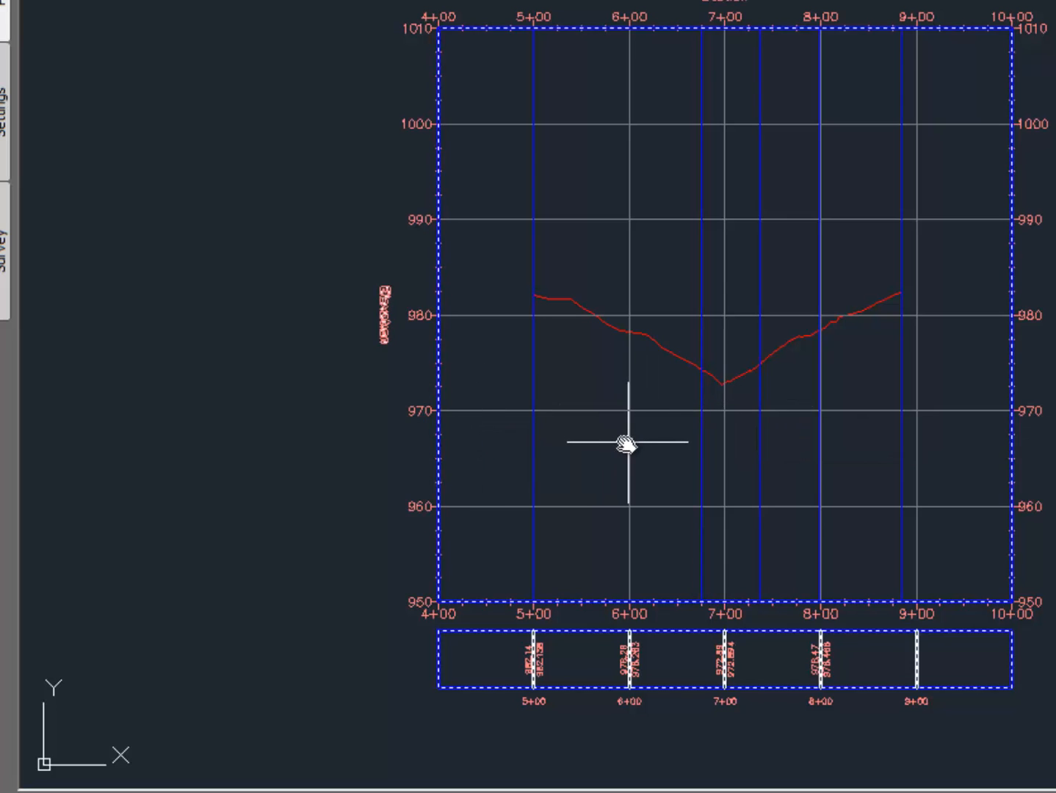
{"action": "key", "text": "Escape"}
{"action": "scroll", "coordinate": [625, 442], "scroll_direction": "down", "scroll_amount": 12}
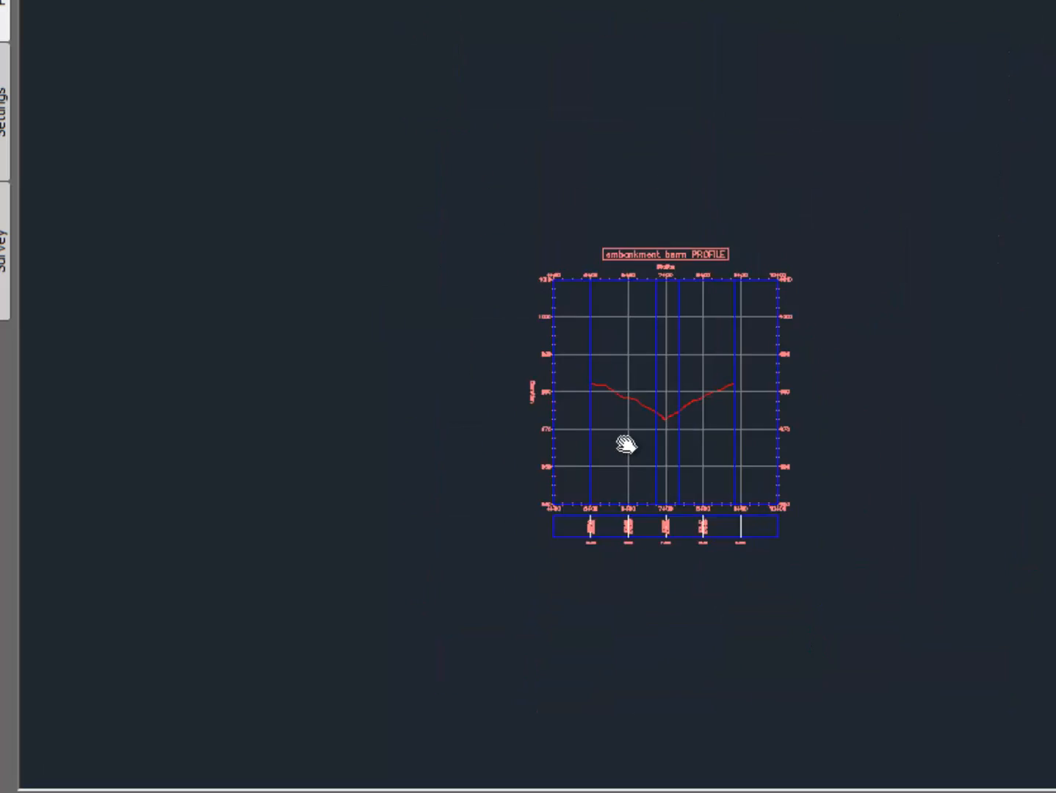
{"action": "scroll", "coordinate": [301, 626], "scroll_direction": "up", "scroll_amount": 10}
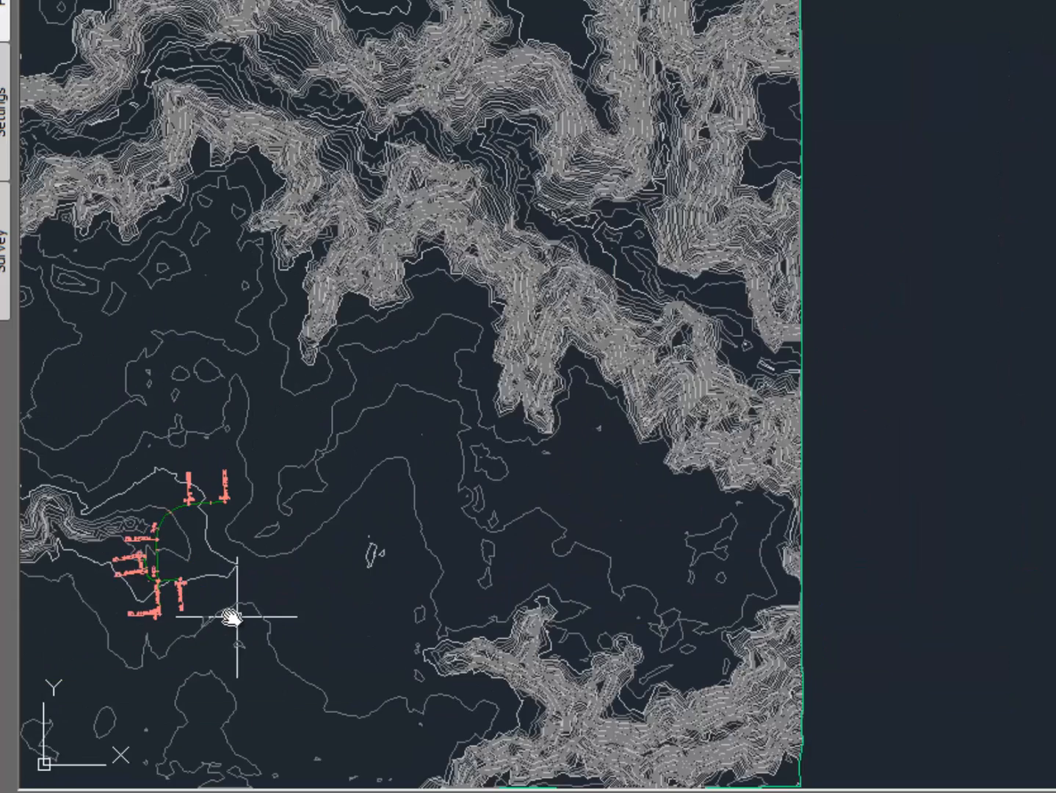
{"action": "scroll", "coordinate": [179, 543], "scroll_direction": "up", "scroll_amount": 4}
{"action": "middle_click_drag", "start_coordinate": [222, 530], "coordinate": [646, 418]}
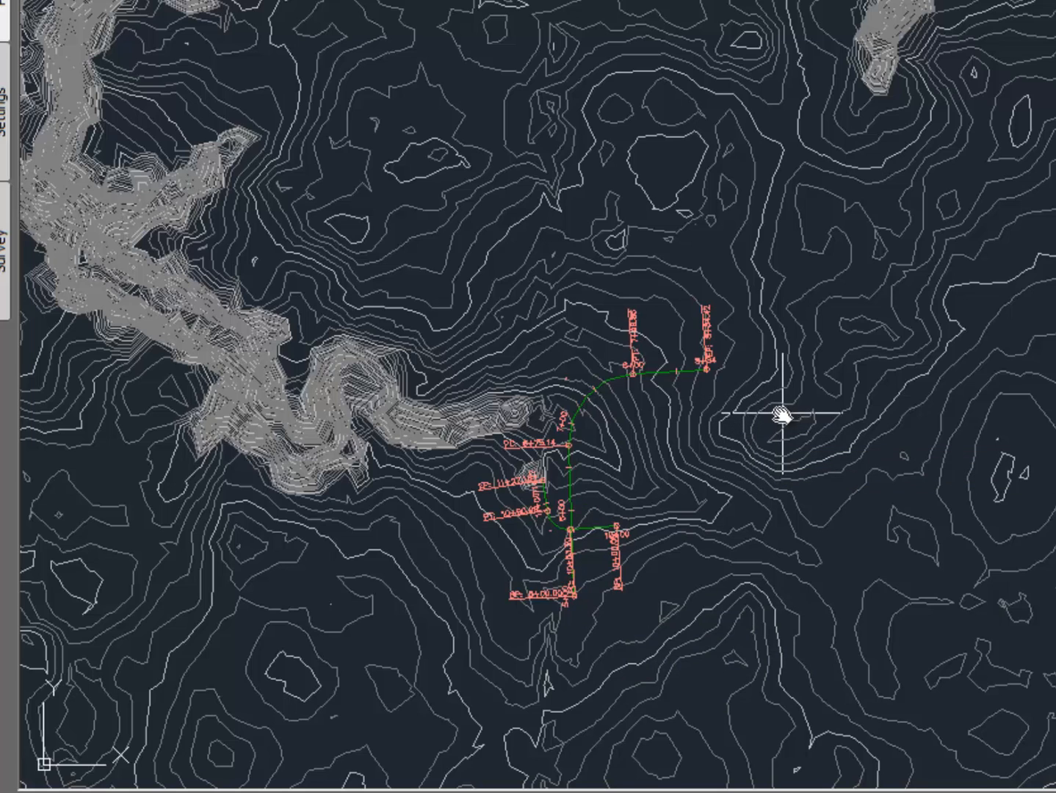
{"action": "scroll", "coordinate": [955, 309], "scroll_direction": "down", "scroll_amount": 8}
{"action": "scroll", "coordinate": [1024, 318], "scroll_direction": "down", "scroll_amount": 4}
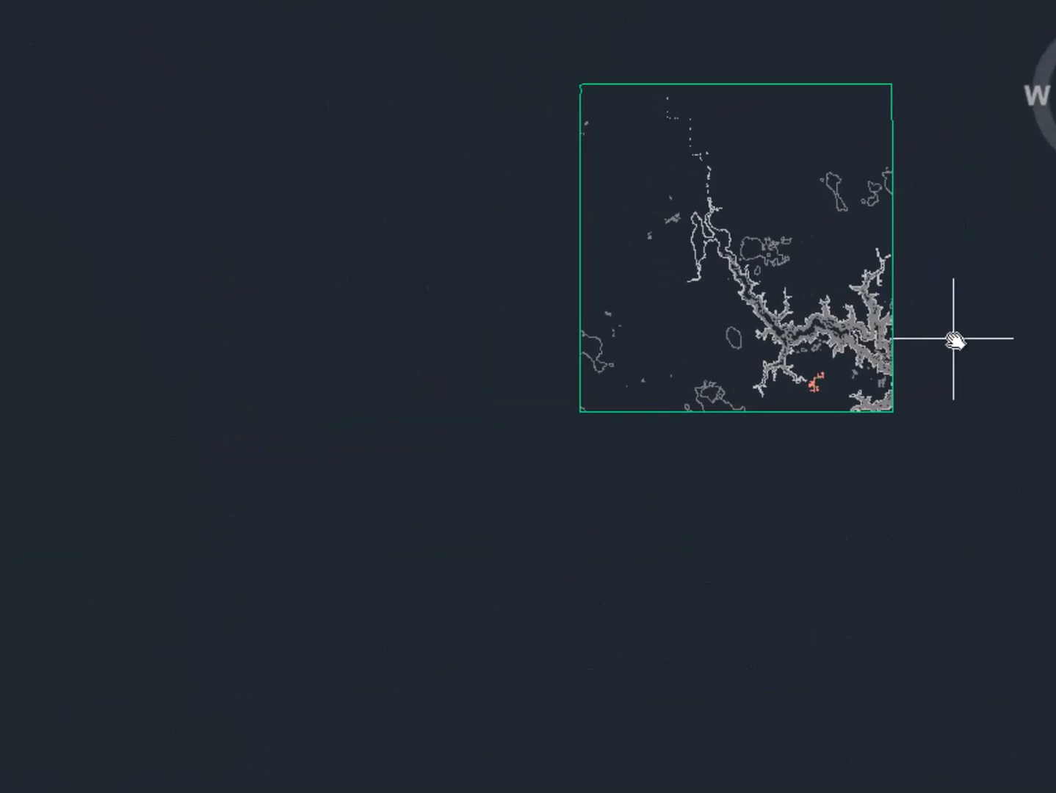
{"action": "middle_click_drag", "start_coordinate": [952, 337], "coordinate": [556, 634]}
{"action": "scroll", "coordinate": [677, 477], "scroll_direction": "up", "scroll_amount": 2}
{"action": "scroll", "coordinate": [676, 477], "scroll_direction": "up", "scroll_amount": 8}
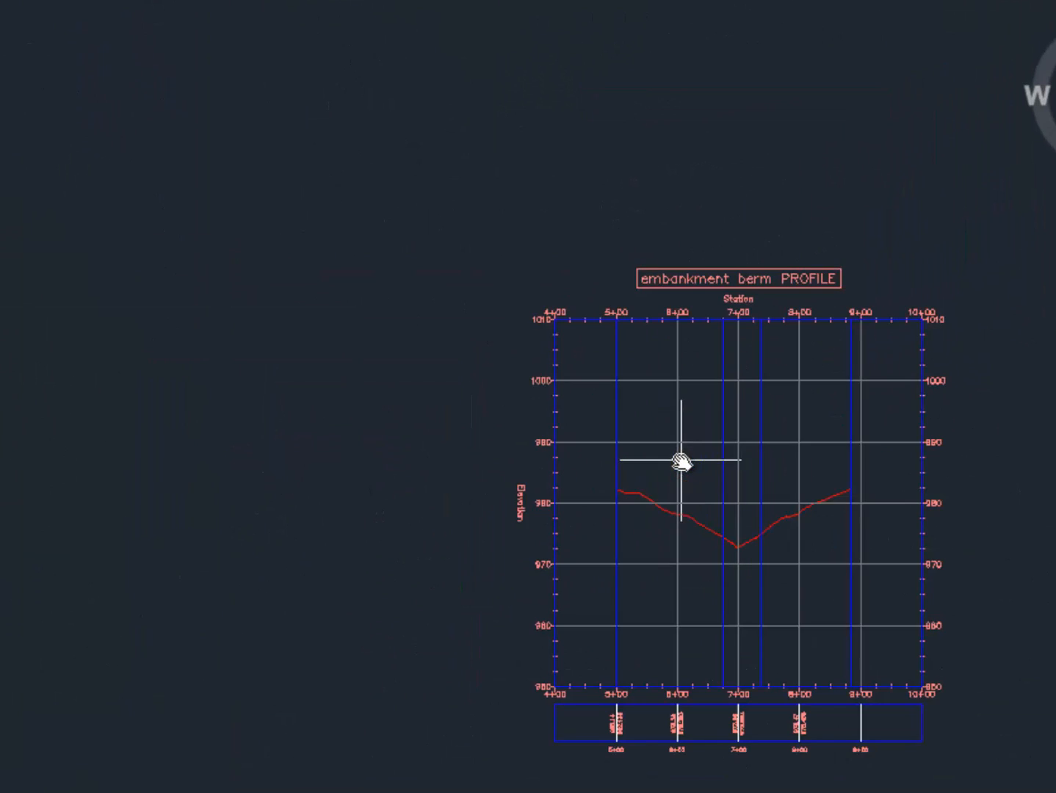
{"action": "scroll", "coordinate": [685, 505], "scroll_direction": "up", "scroll_amount": 2}
{"action": "middle_click_drag", "start_coordinate": [686, 505], "coordinate": [242, 434]}
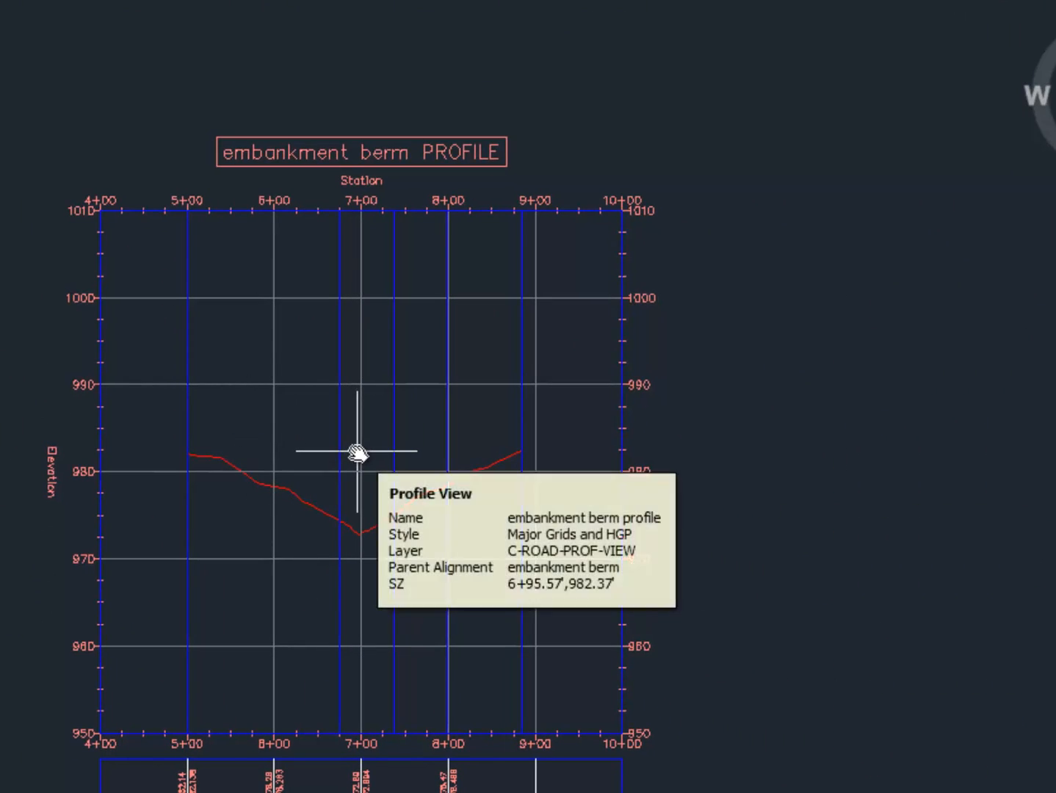
{"action": "mouse_move", "coordinate": [443, 435]}
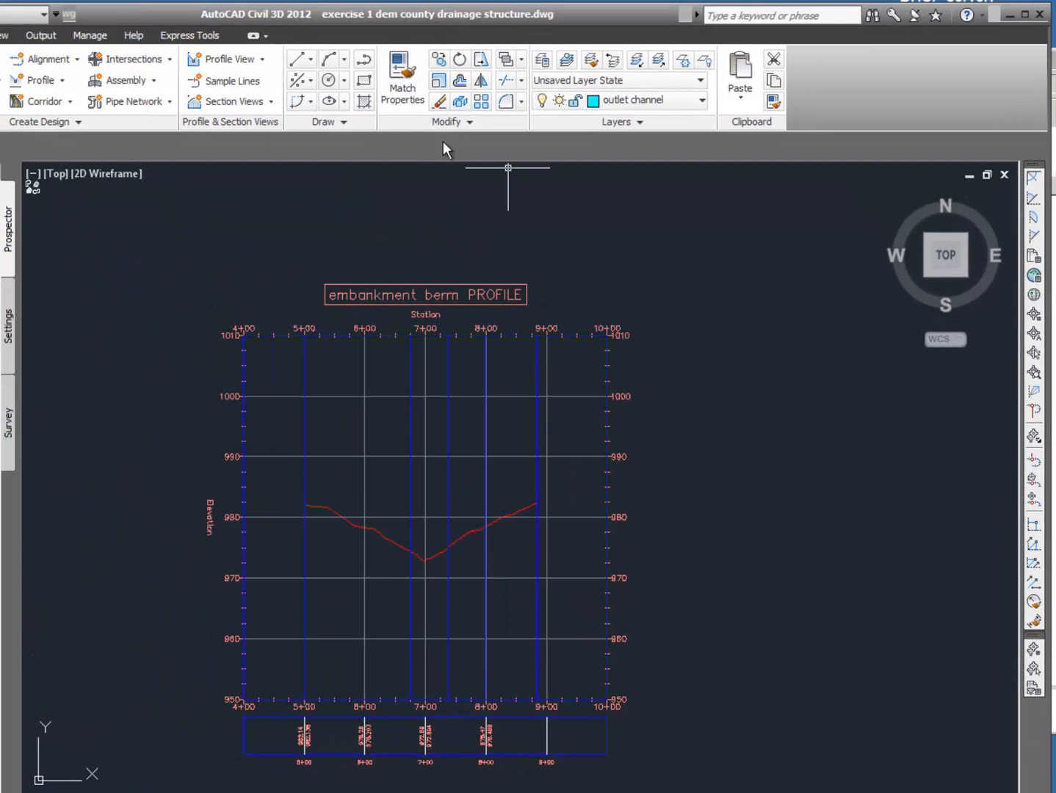
Start a line at the endpoint of the existing ground profile at station 5+00.
{"action": "left_click", "coordinate": [298, 62]}
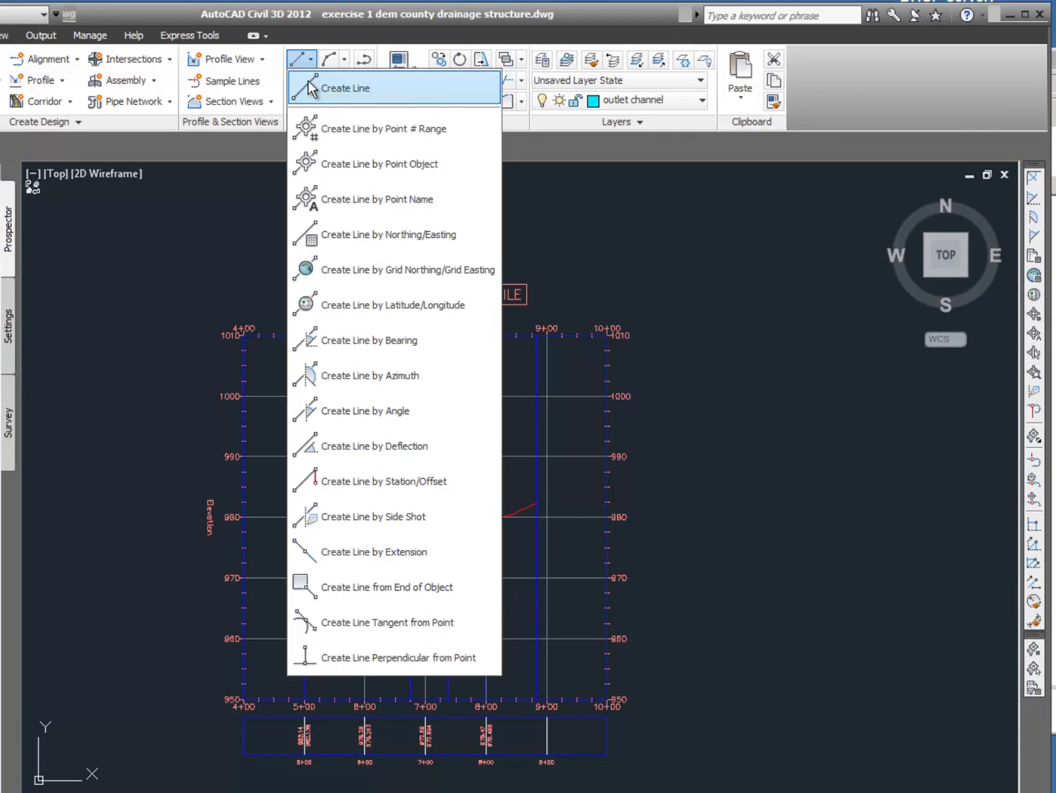
{"action": "left_click", "coordinate": [311, 89]}
{"action": "scroll", "coordinate": [294, 514], "scroll_direction": "up", "scroll_amount": 5}
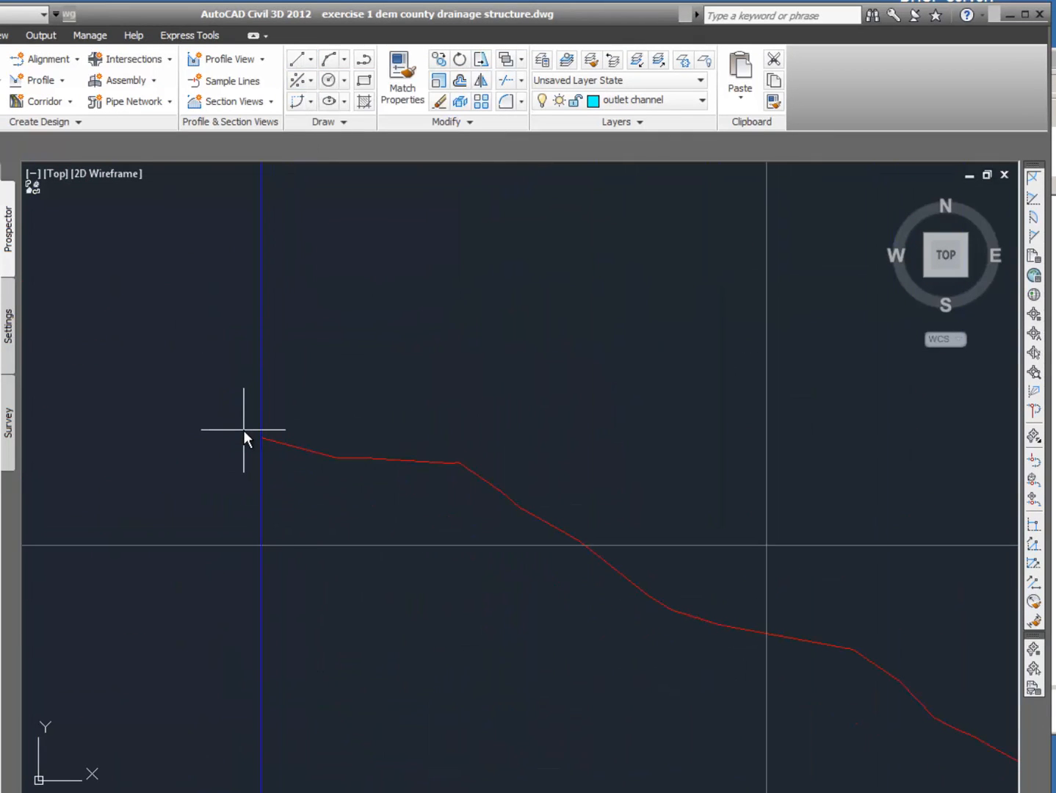
{"action": "right_click", "coordinate": [303, 405], "text": "shift"}
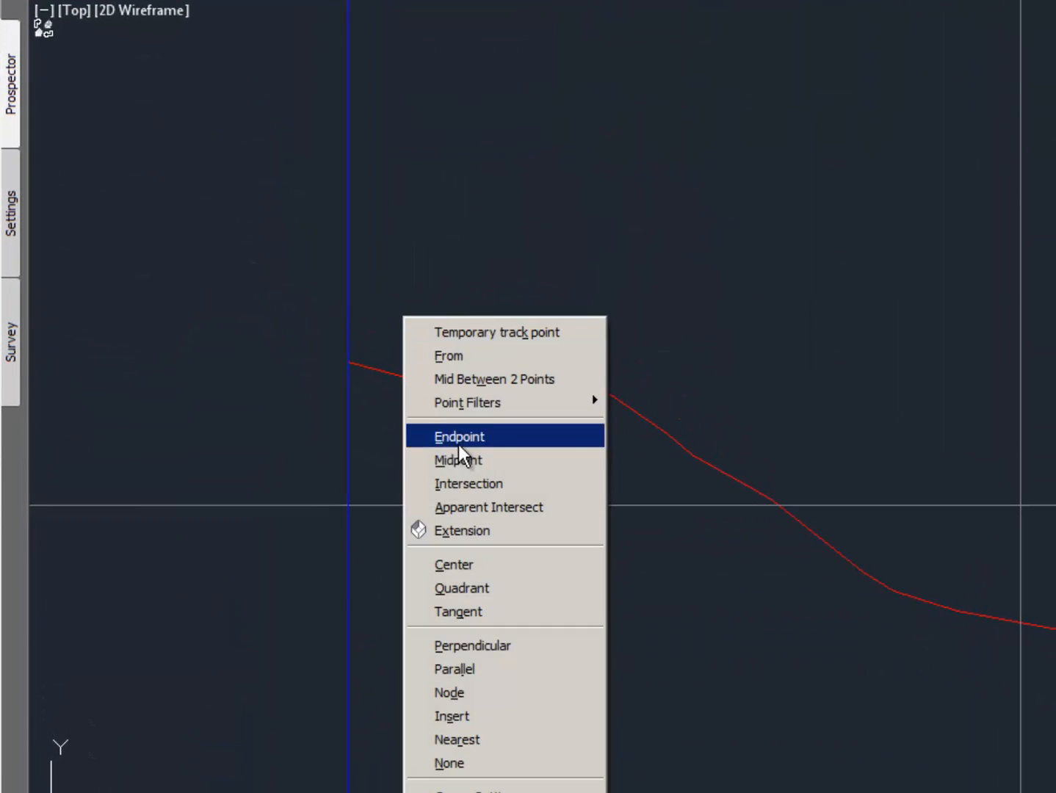
{"action": "left_click", "coordinate": [456, 437]}
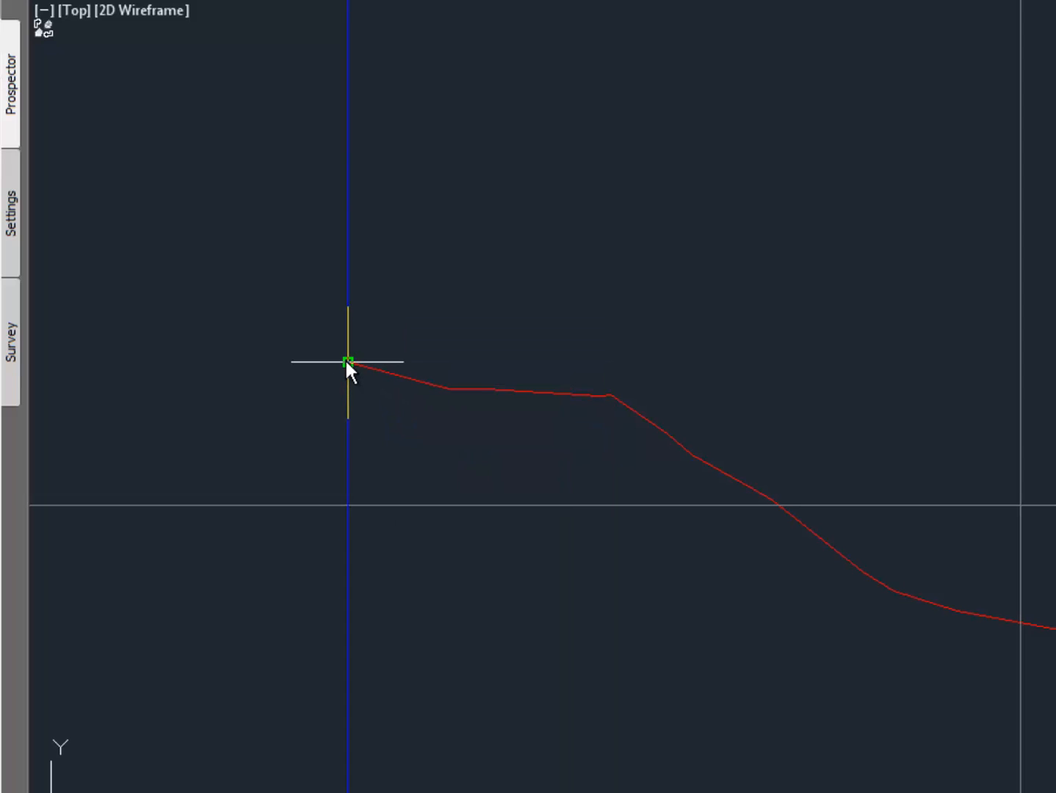
{"action": "left_click", "coordinate": [348, 362]}
Draw the line's first segment by profile grade and station in the embankment berm profile view, at grade 0.5 to station 700.
{"action": "scroll", "coordinate": [727, 365], "scroll_direction": "down", "scroll_amount": 6}
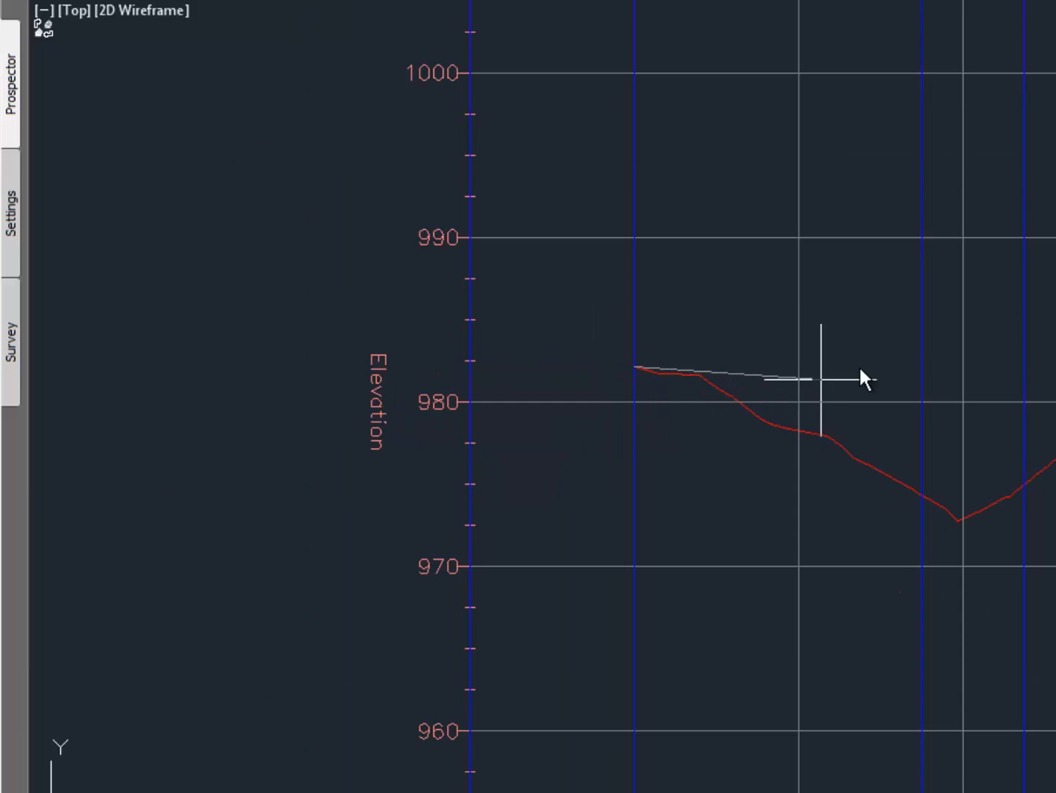
{"action": "middle_click_drag", "start_coordinate": [861, 380], "coordinate": [380, 371]}
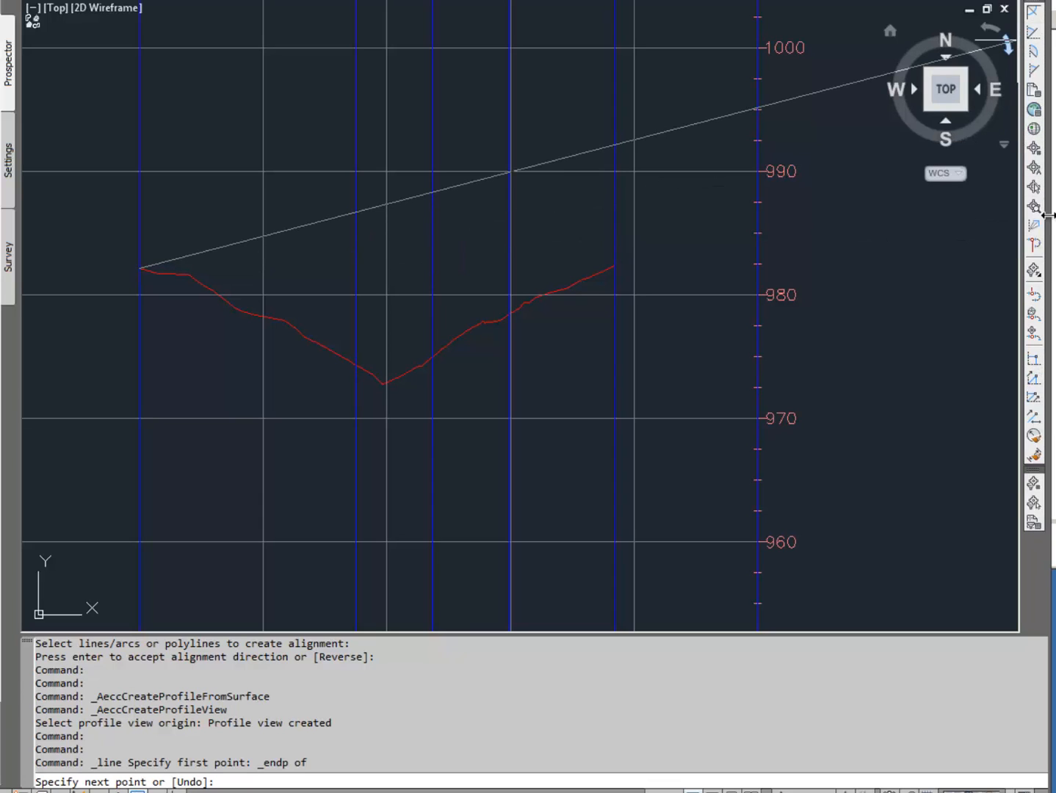
{"action": "left_click", "coordinate": [1038, 380]}
{"action": "scroll", "coordinate": [545, 383], "scroll_direction": "down", "scroll_amount": 2}
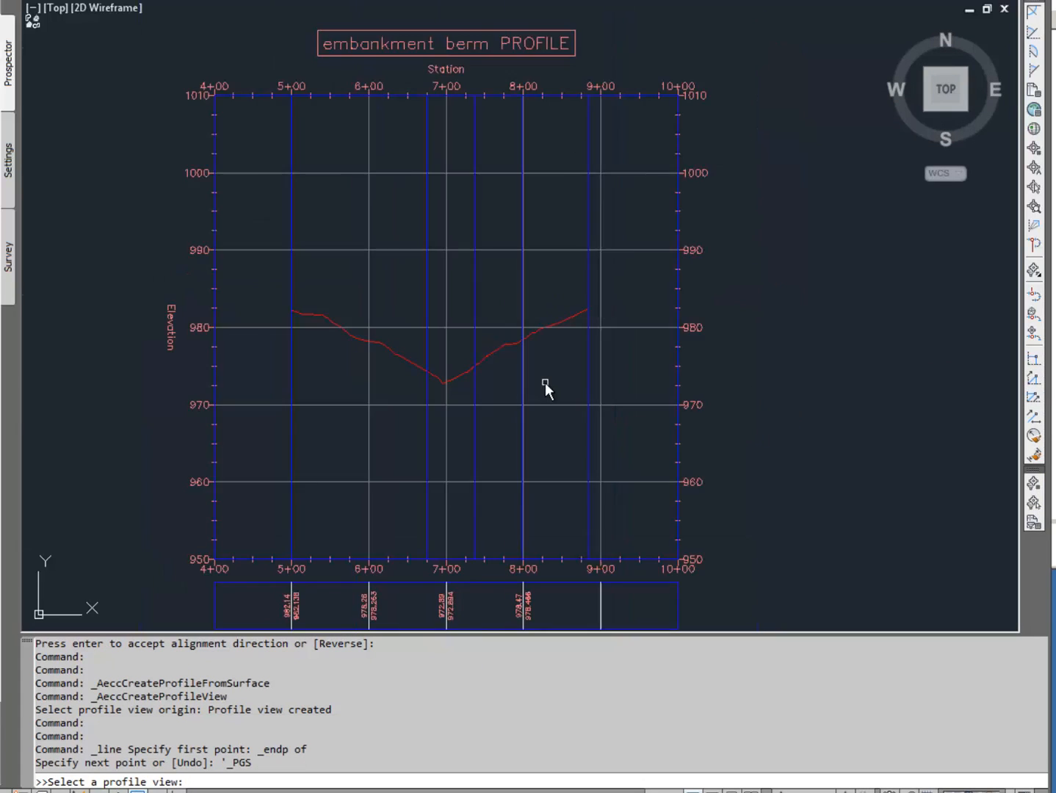
{"action": "scroll", "coordinate": [531, 373], "scroll_direction": "down", "scroll_amount": 2}
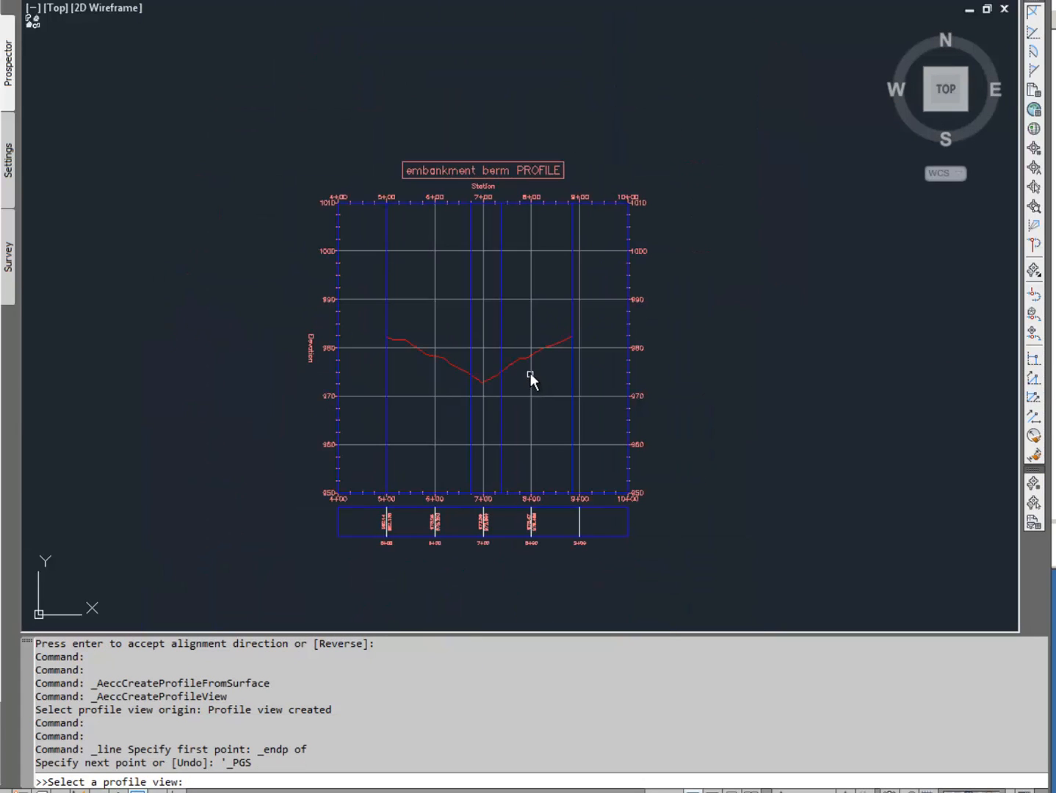
{"action": "left_click", "coordinate": [505, 269]}
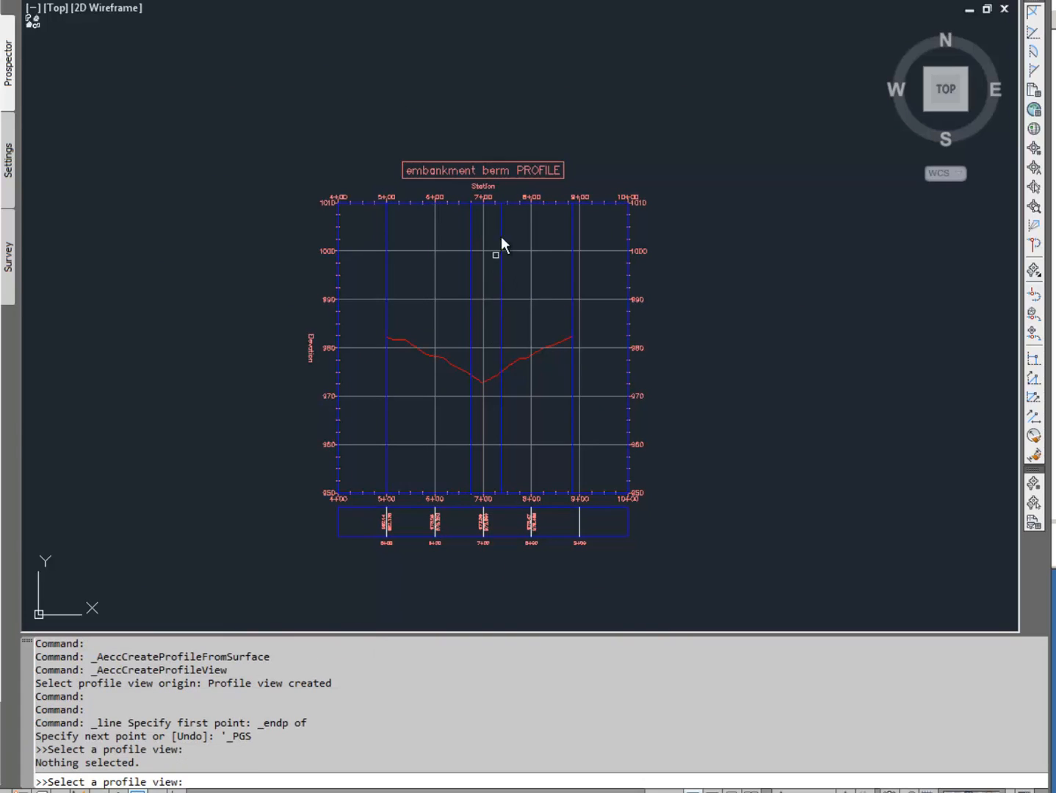
{"action": "left_click", "coordinate": [514, 204]}
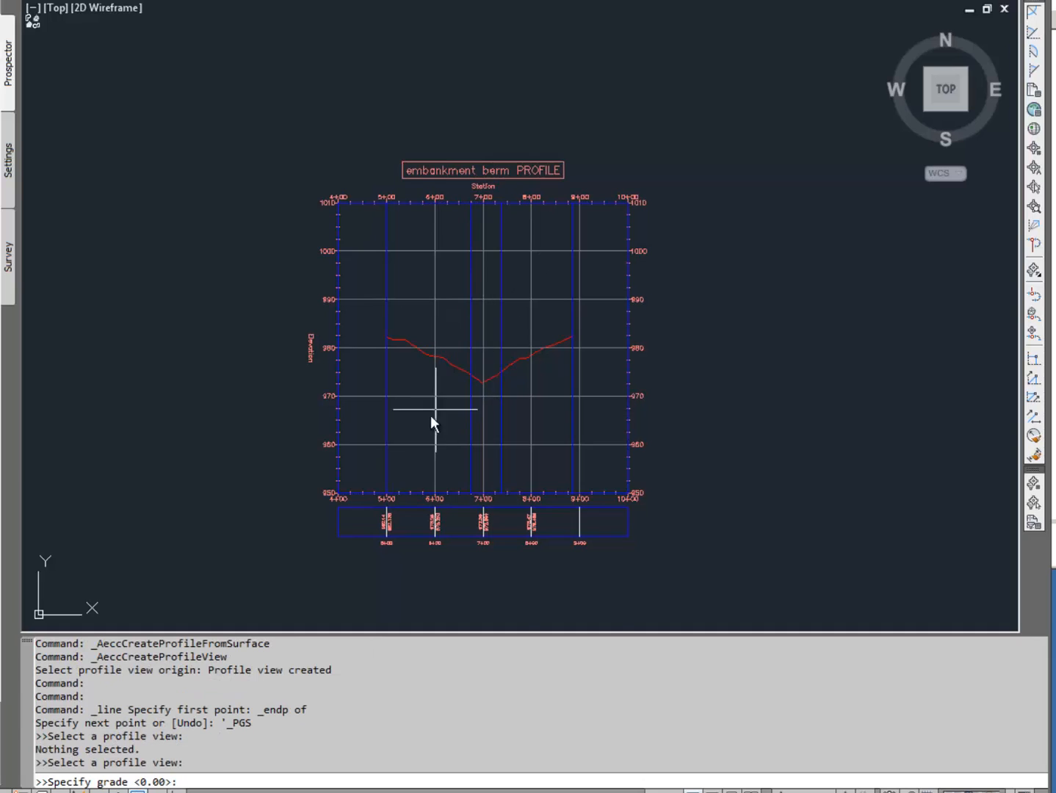
{"action": "scroll", "coordinate": [445, 479], "scroll_direction": "up", "scroll_amount": 3}
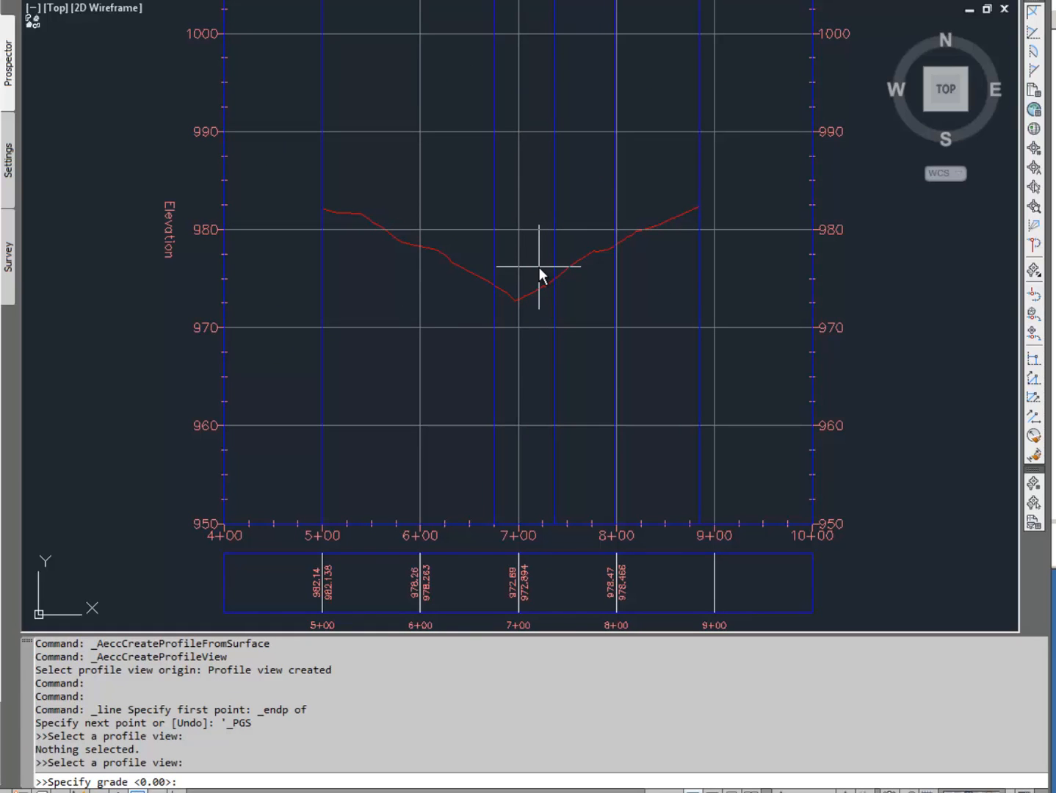
{"action": "type", "text": ".5"}
{"action": "key", "text": "Return"}
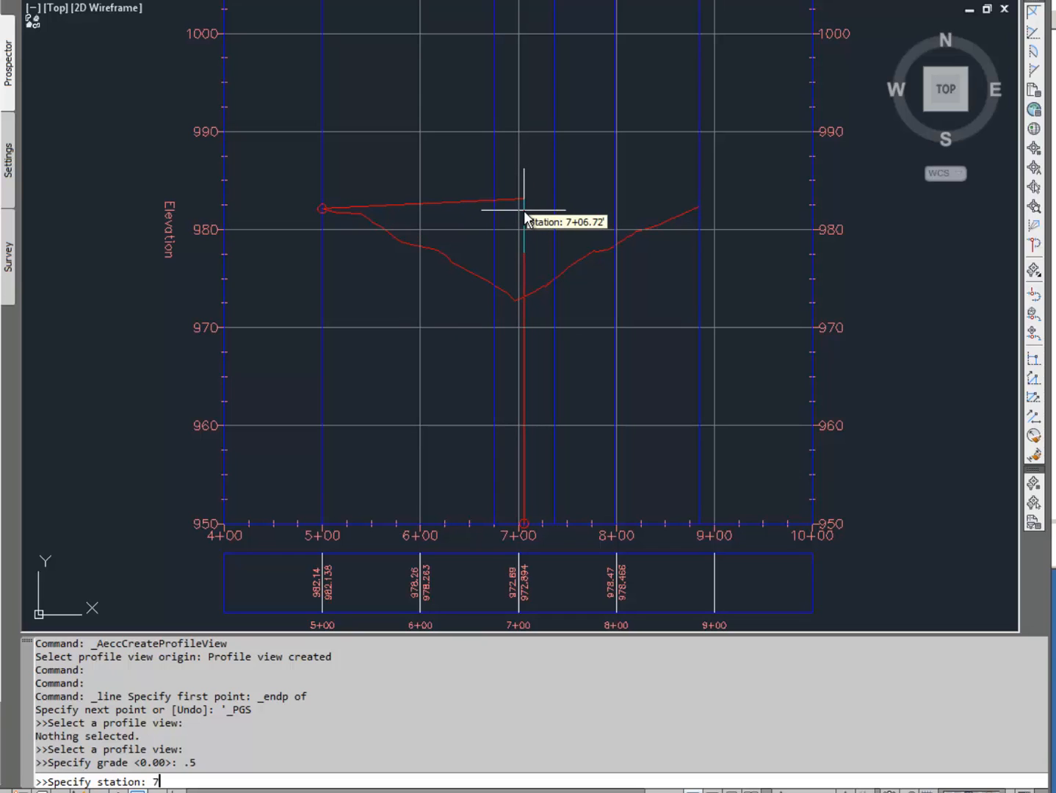
{"action": "key", "text": "Return"}
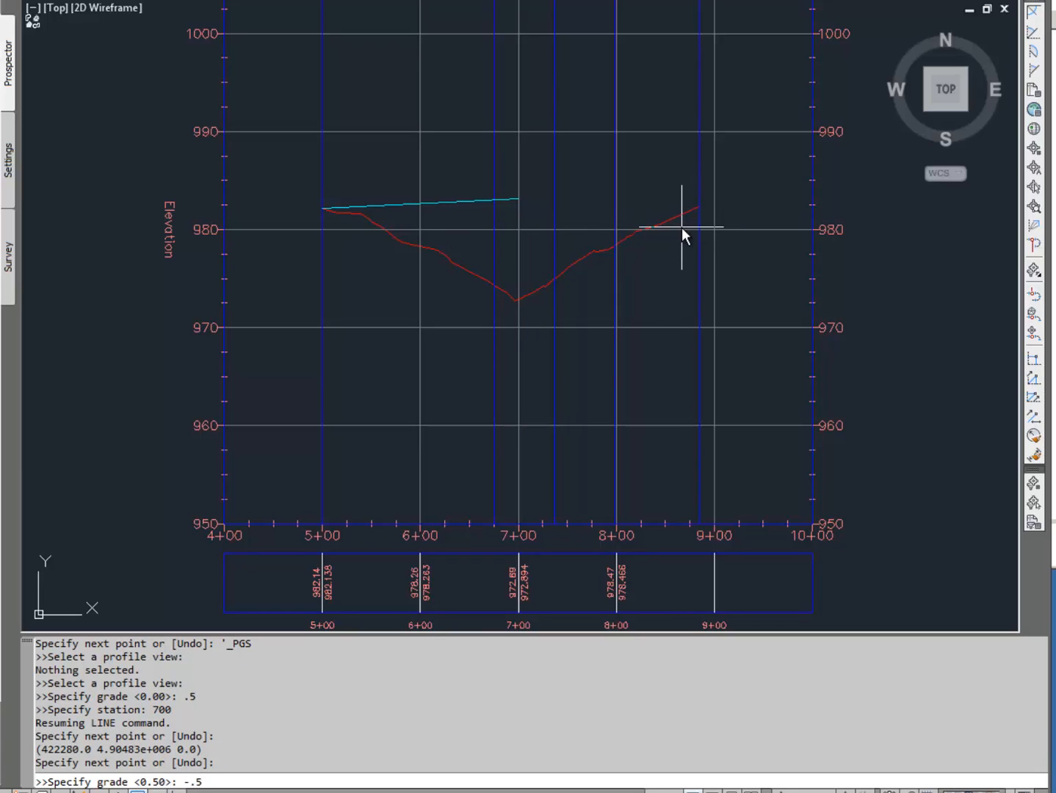
Draw the berm top's second segment at grade -0.5 to station 900 and end the line.
{"action": "type", "text": "-.5"}
{"action": "key", "text": "Return"}
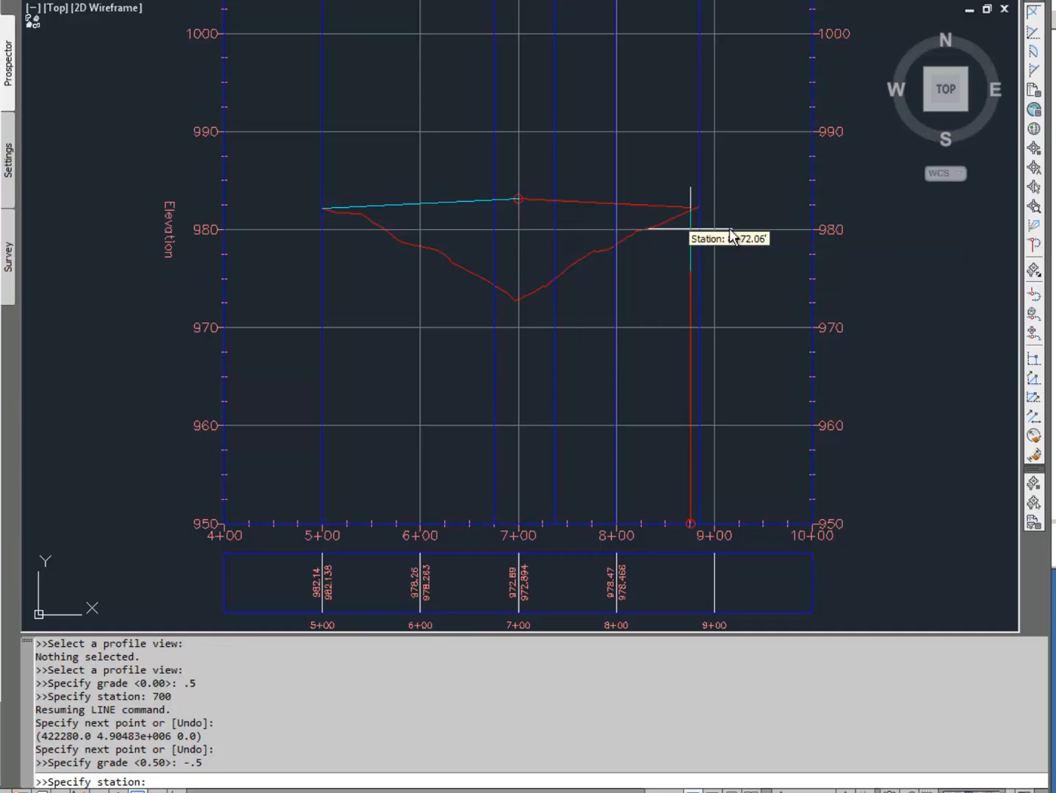
{"action": "scroll", "coordinate": [706, 213], "scroll_direction": "up", "scroll_amount": 5}
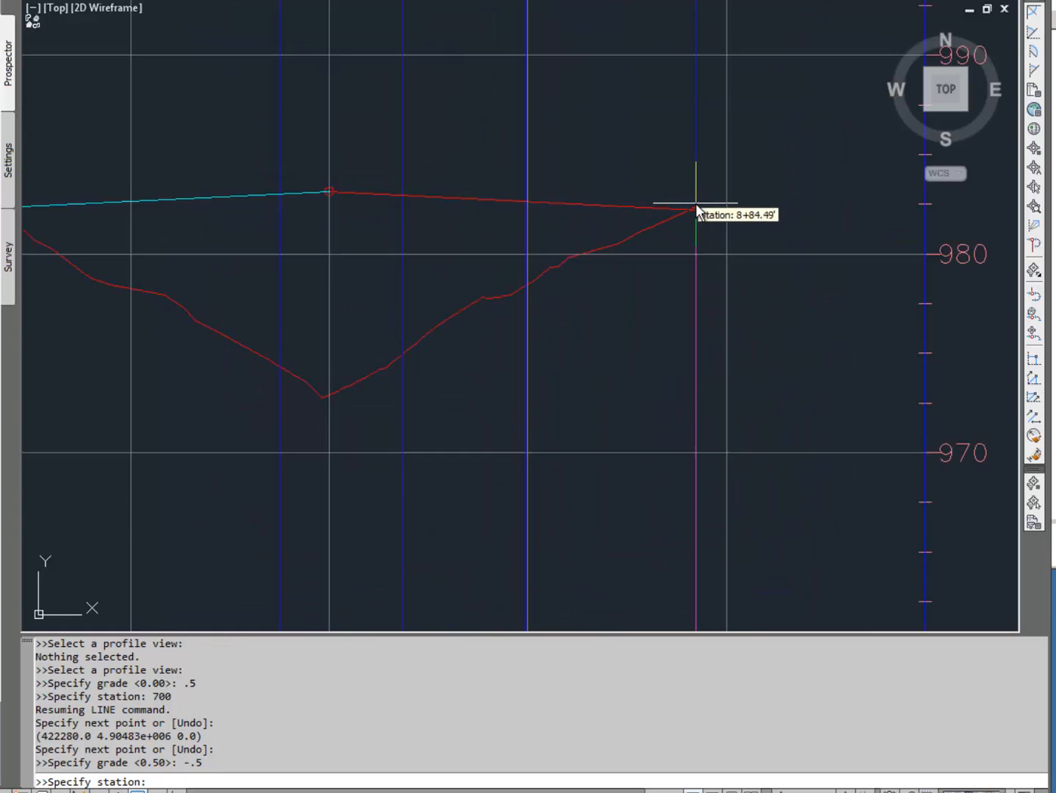
{"action": "scroll", "coordinate": [693, 215], "scroll_direction": "down", "scroll_amount": 4}
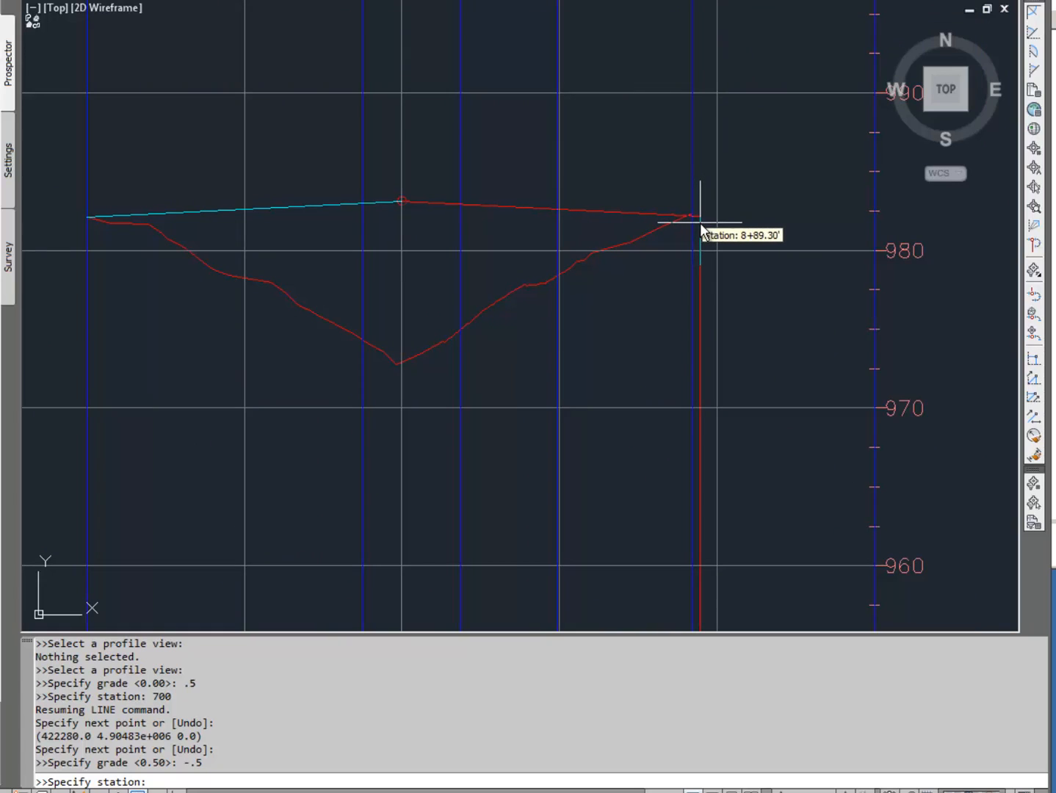
{"action": "scroll", "coordinate": [700, 230], "scroll_direction": "down", "scroll_amount": 2}
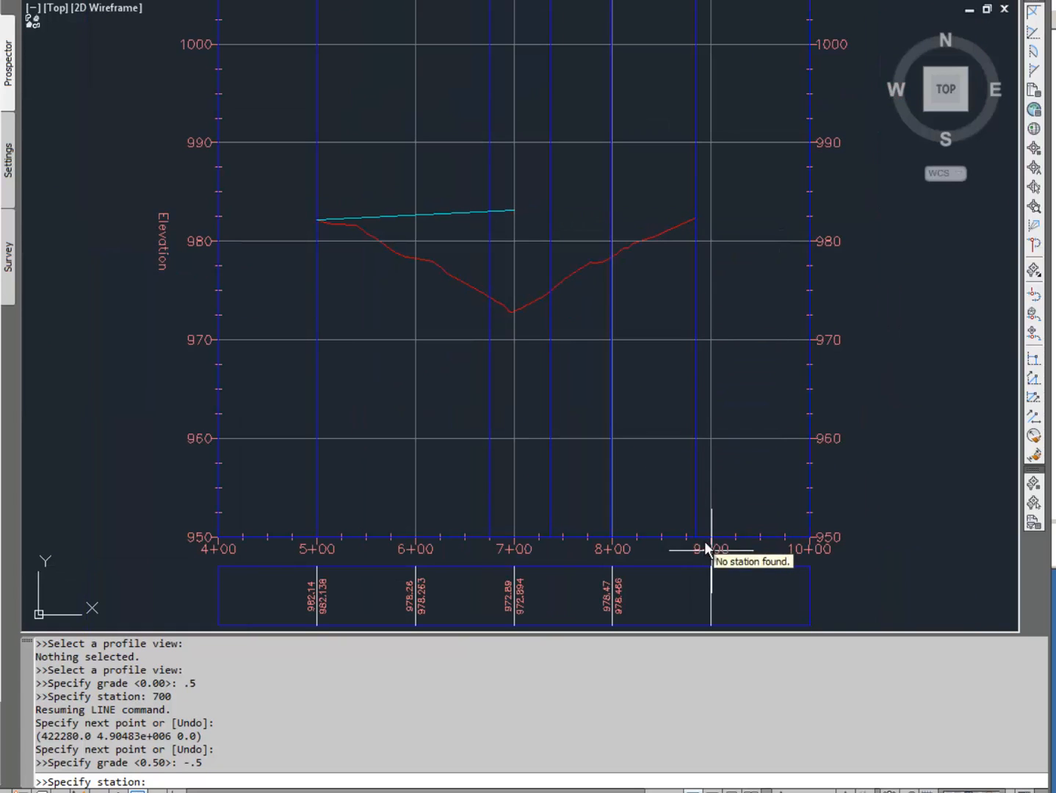
{"action": "scroll", "coordinate": [670, 374], "scroll_direction": "up", "scroll_amount": 1}
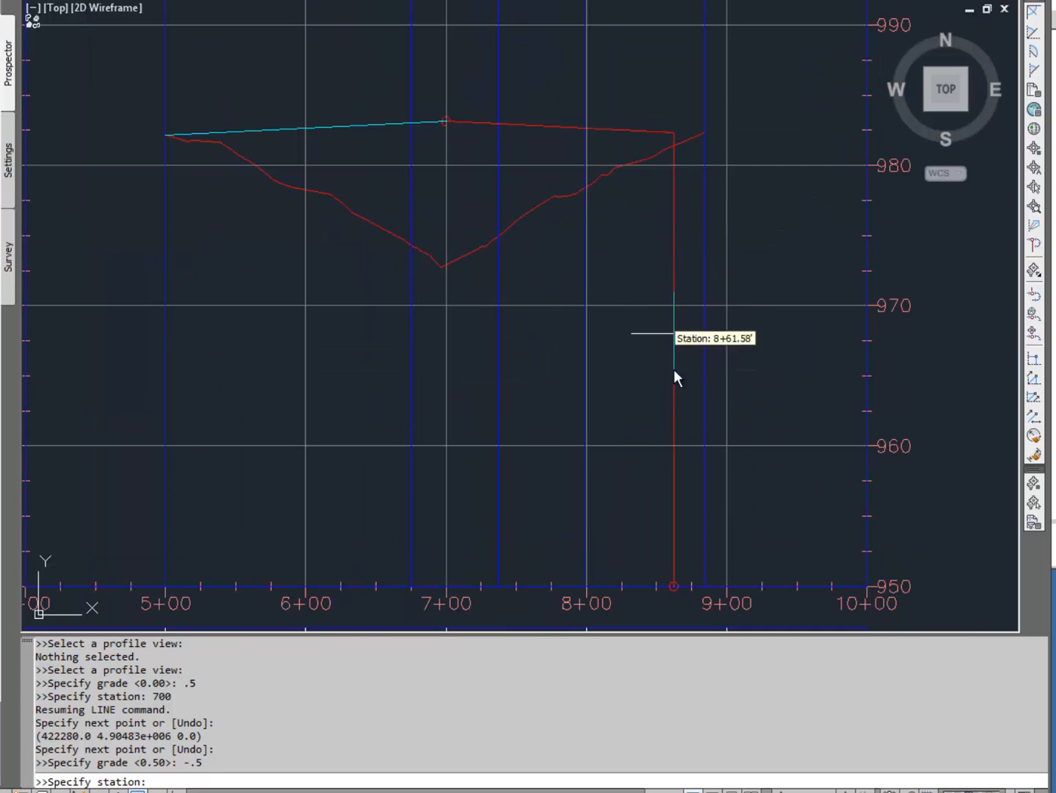
{"action": "scroll", "coordinate": [704, 516], "scroll_direction": "down", "scroll_amount": 3}
{"action": "scroll", "coordinate": [719, 612], "scroll_direction": "up", "scroll_amount": 4}
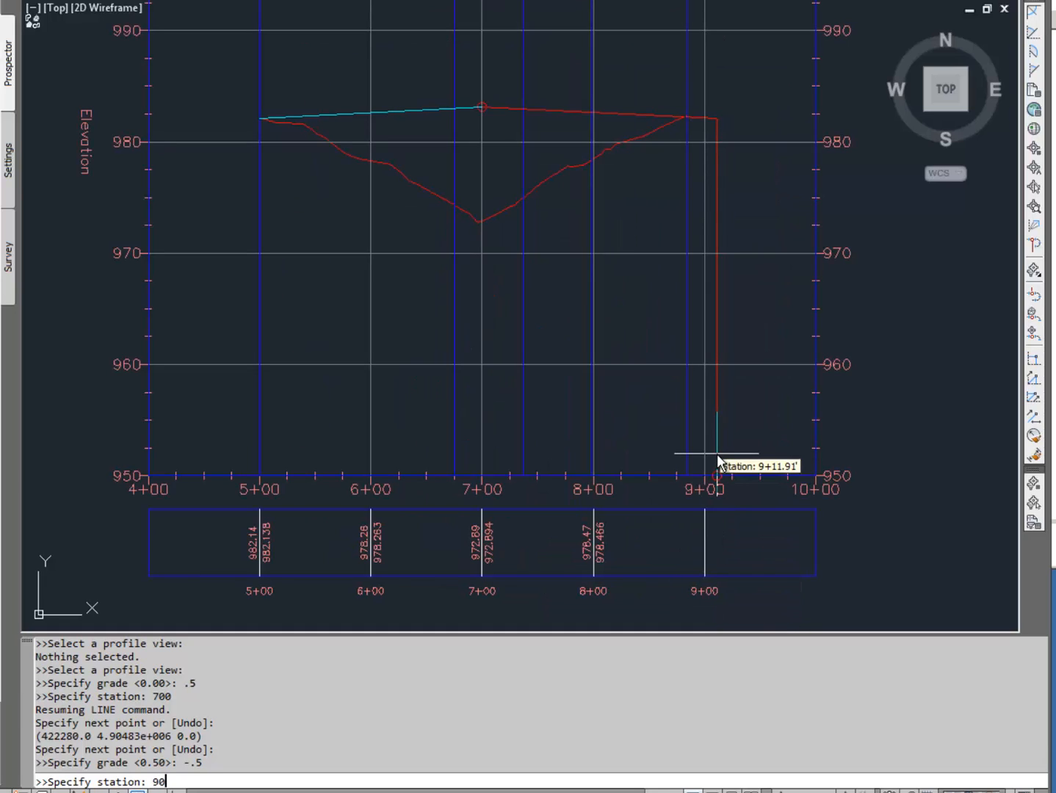
{"action": "key", "text": "Return"}
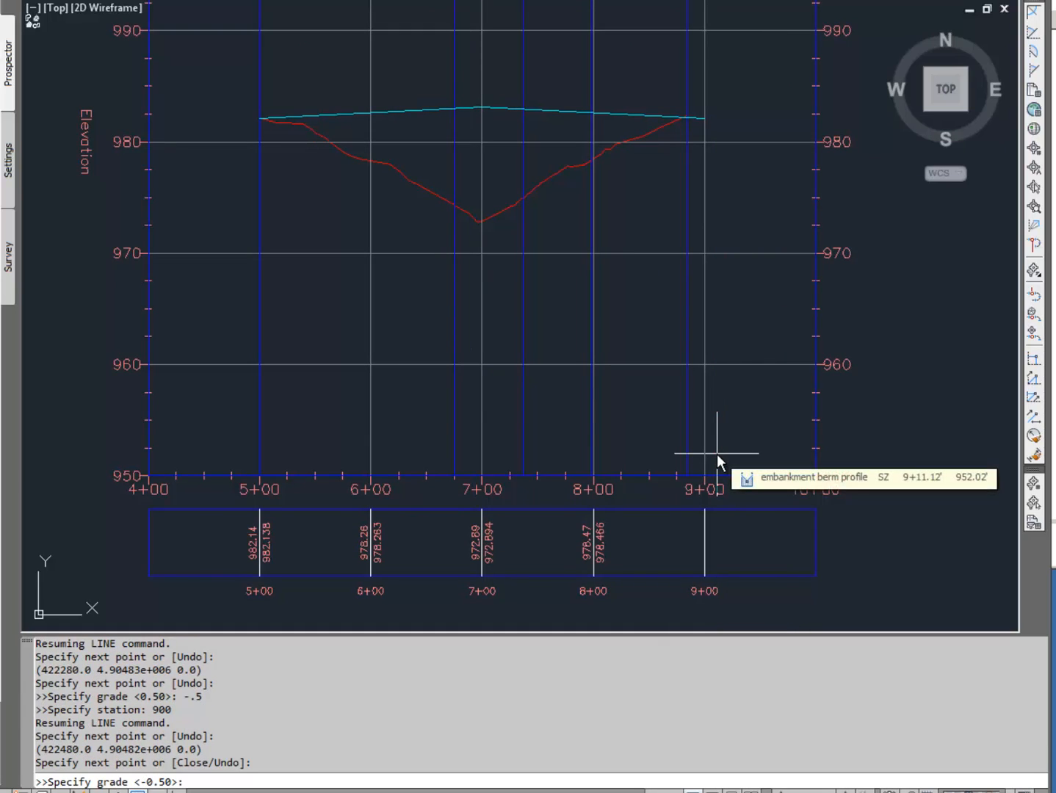
{"action": "key", "text": "Escape"}
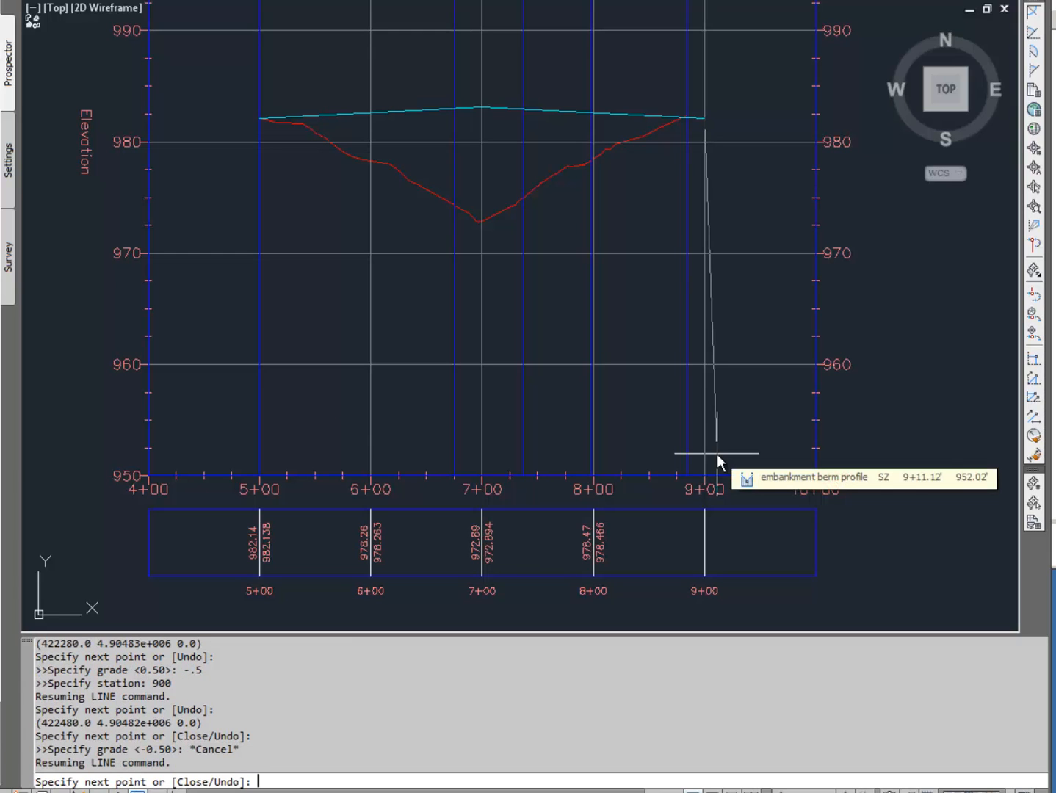
{"action": "key", "text": "Escape"}
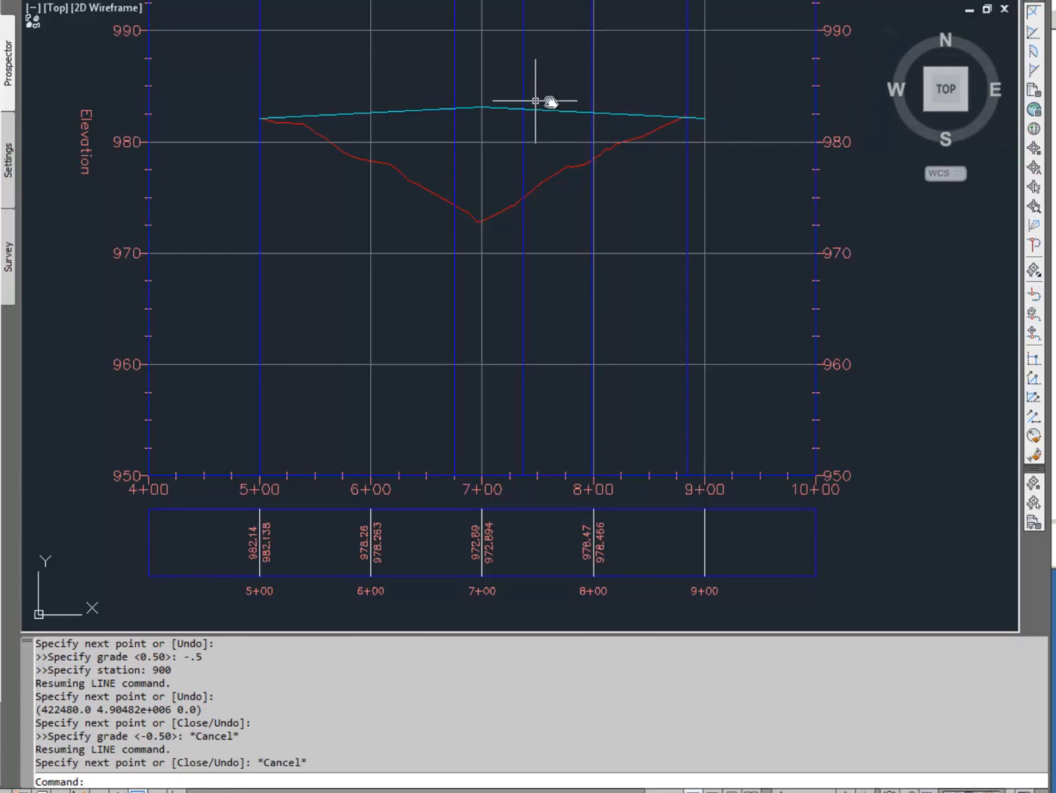
Create a layout profile in the embankment berm profile view, named "embankment berm finished profile", with the Design Profile style and Complete Label Set.
{"action": "middle_click_drag", "start_coordinate": [550, 103], "coordinate": [611, 167]}
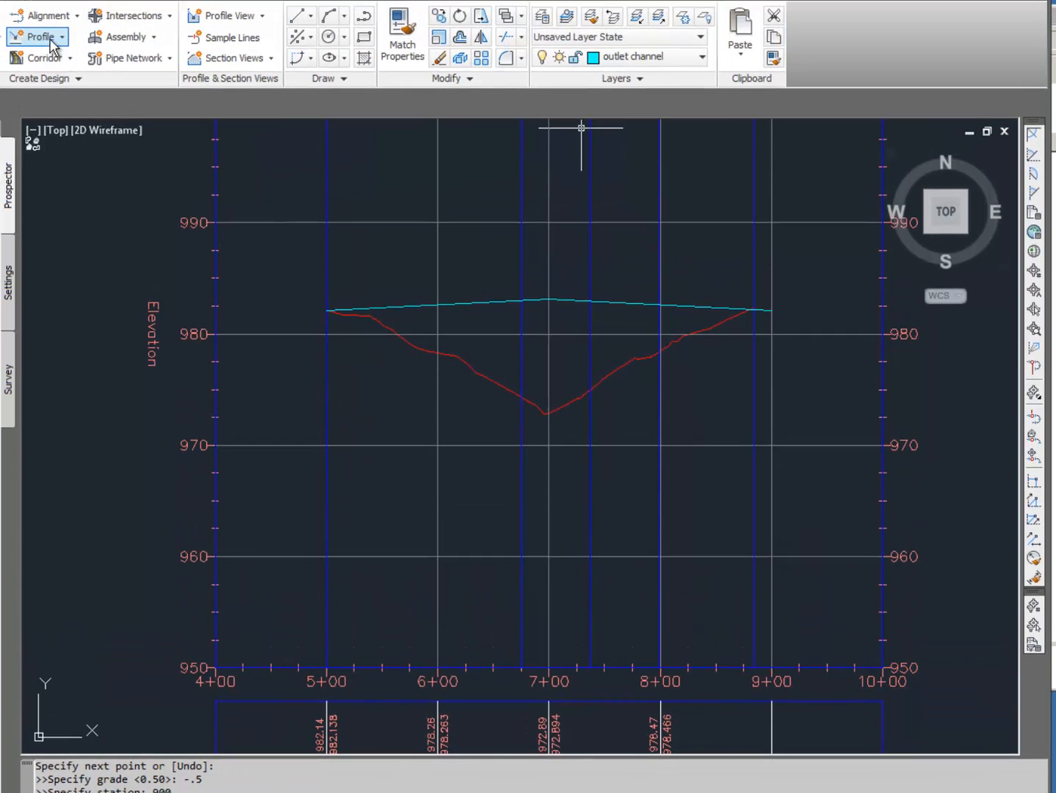
{"action": "left_click", "coordinate": [51, 38]}
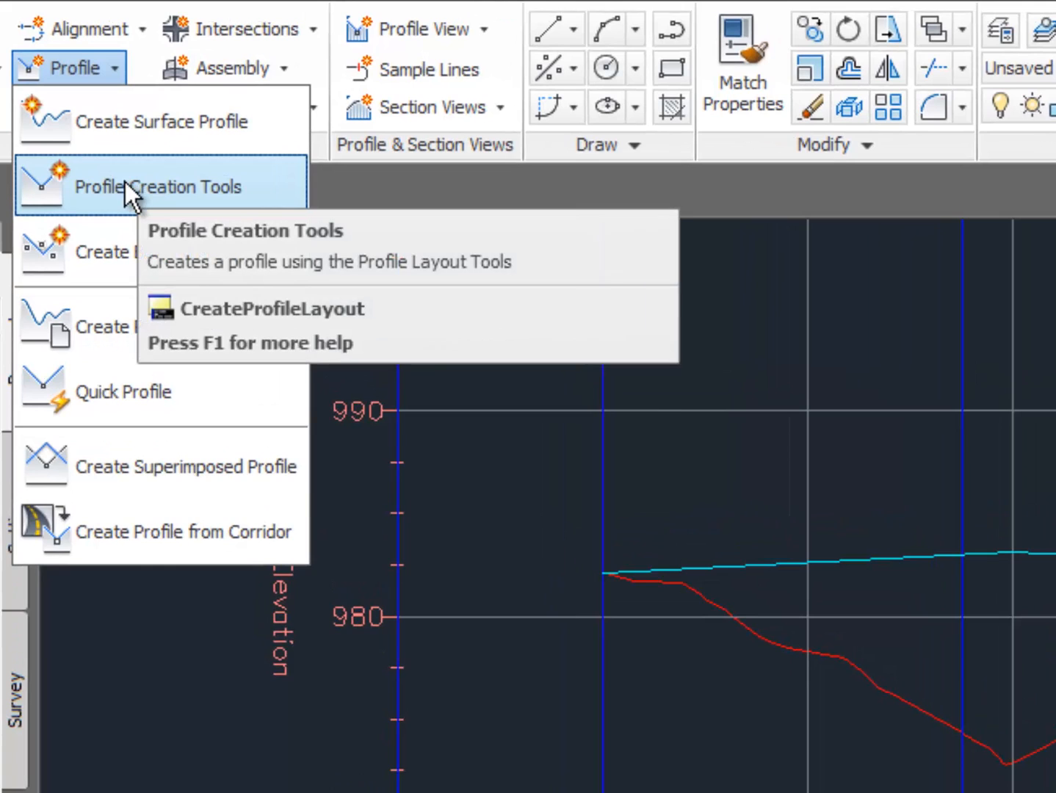
{"action": "left_click", "coordinate": [125, 182]}
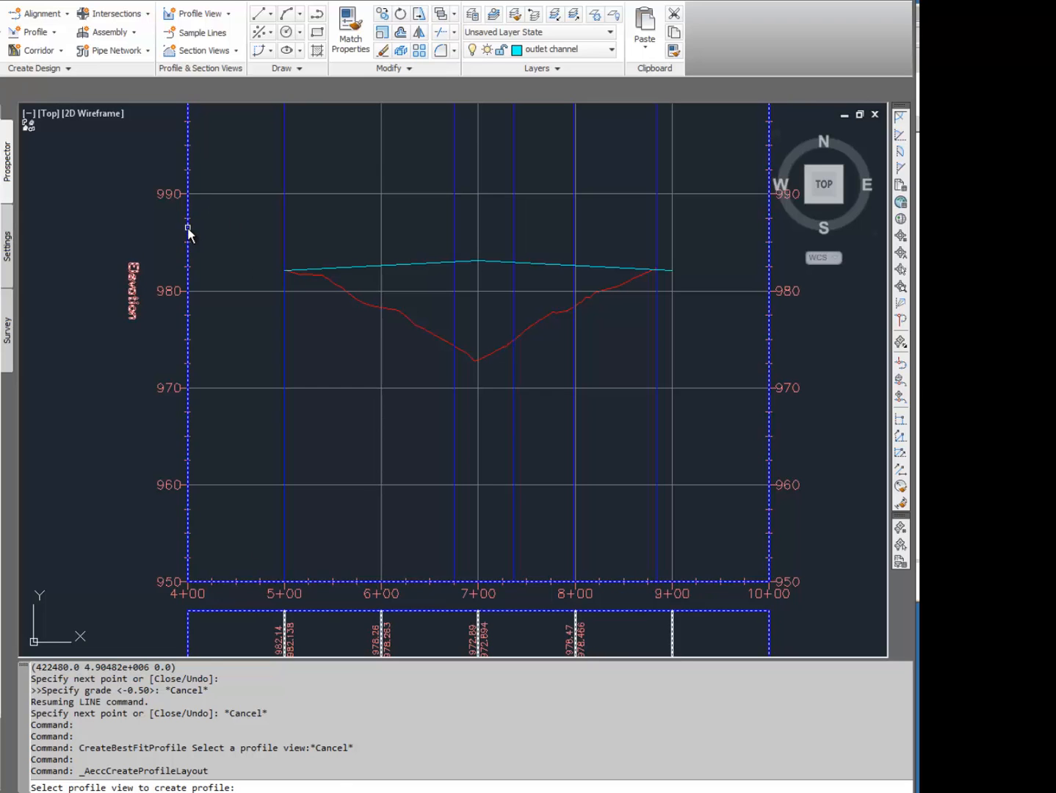
{"action": "left_click", "coordinate": [186, 232]}
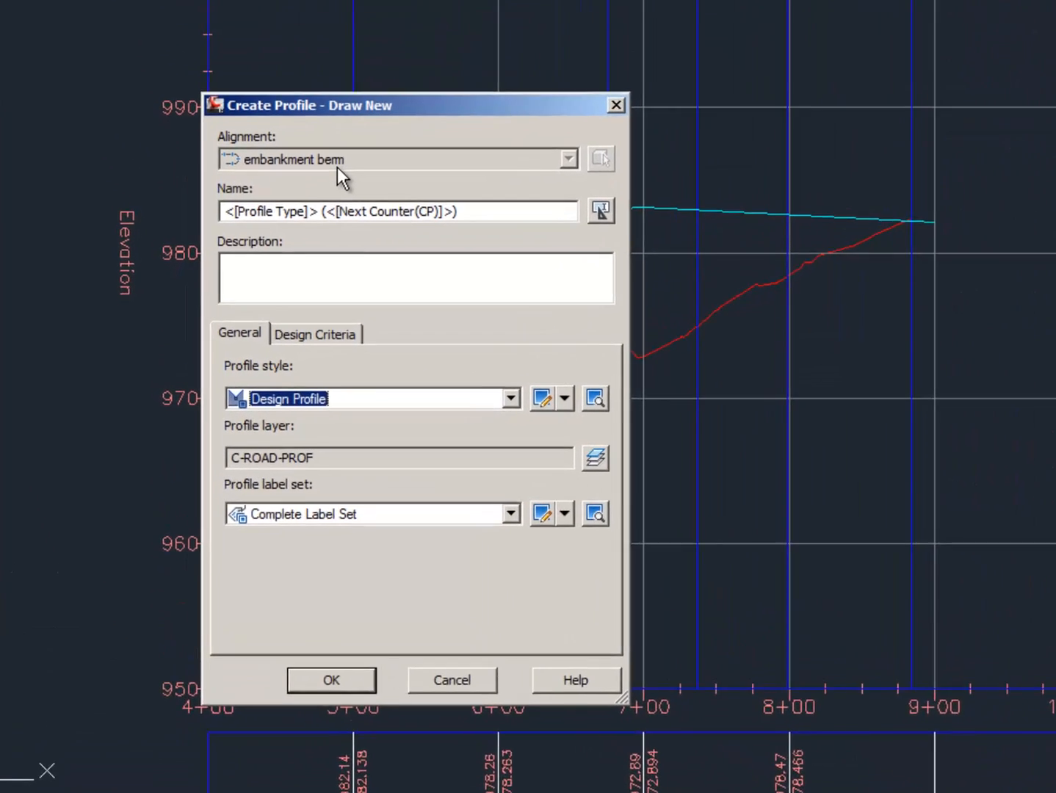
{"action": "left_click", "coordinate": [350, 265]}
{"action": "left_click_drag", "start_coordinate": [531, 175], "coordinate": [144, 175]}
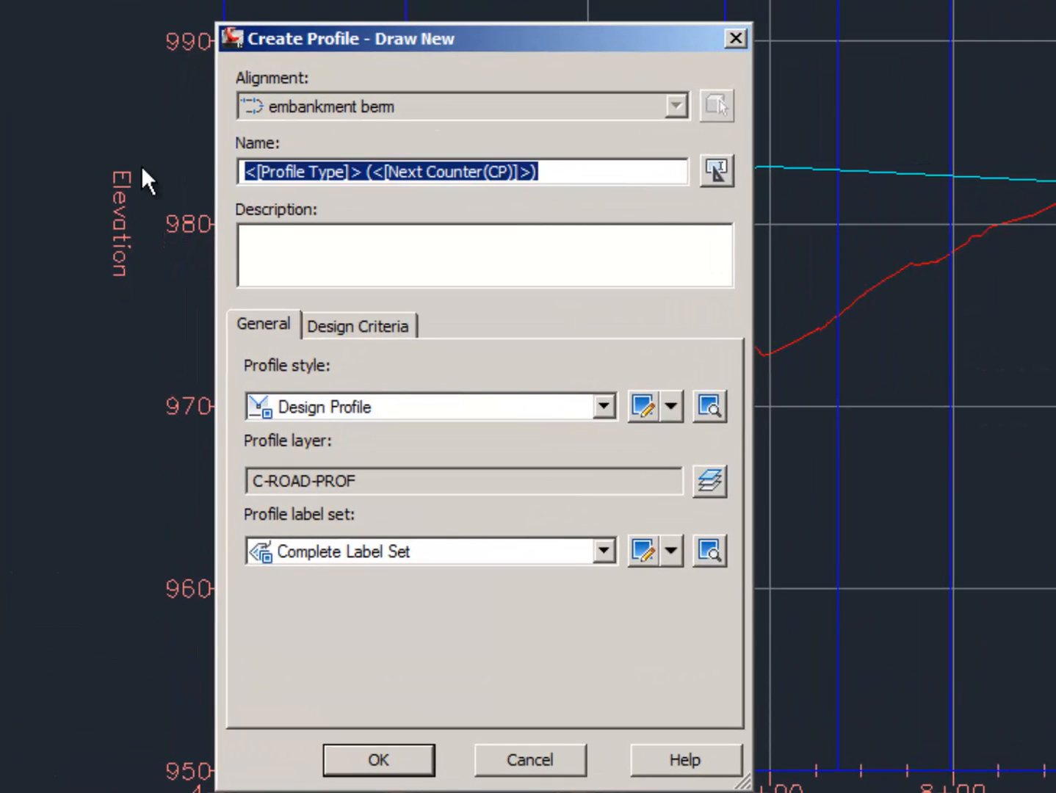
{"action": "type", "text": "embankment berm finished profile"}
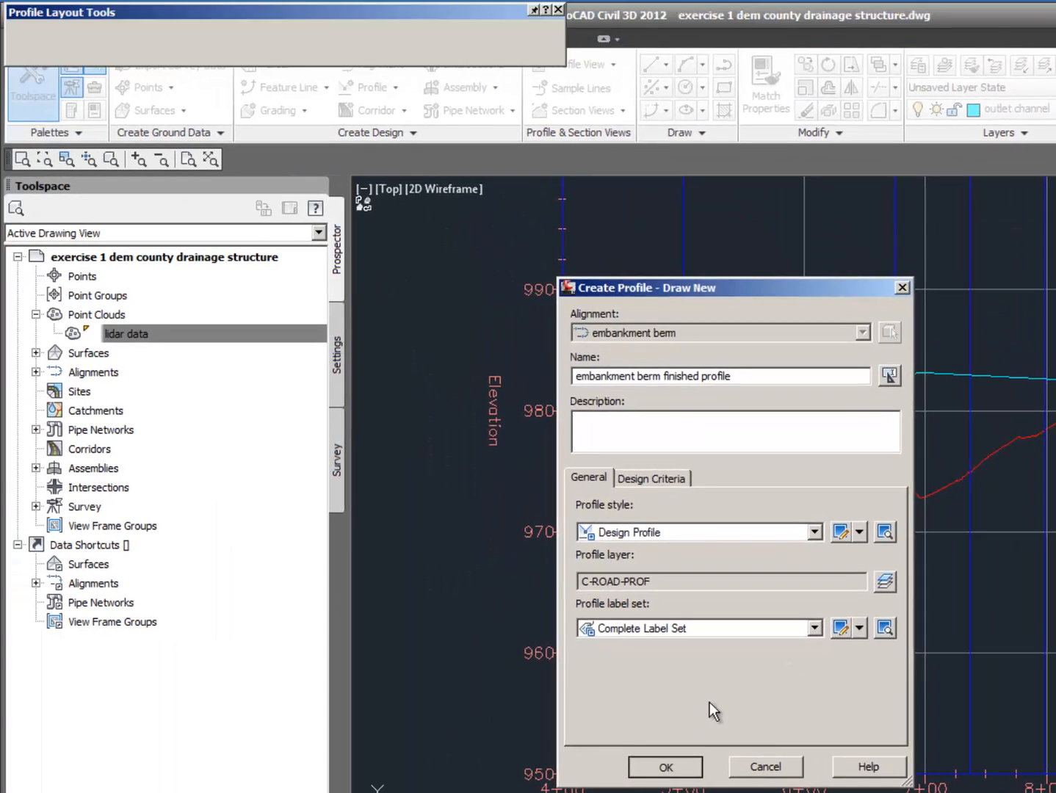
{"action": "key", "text": "Return"}
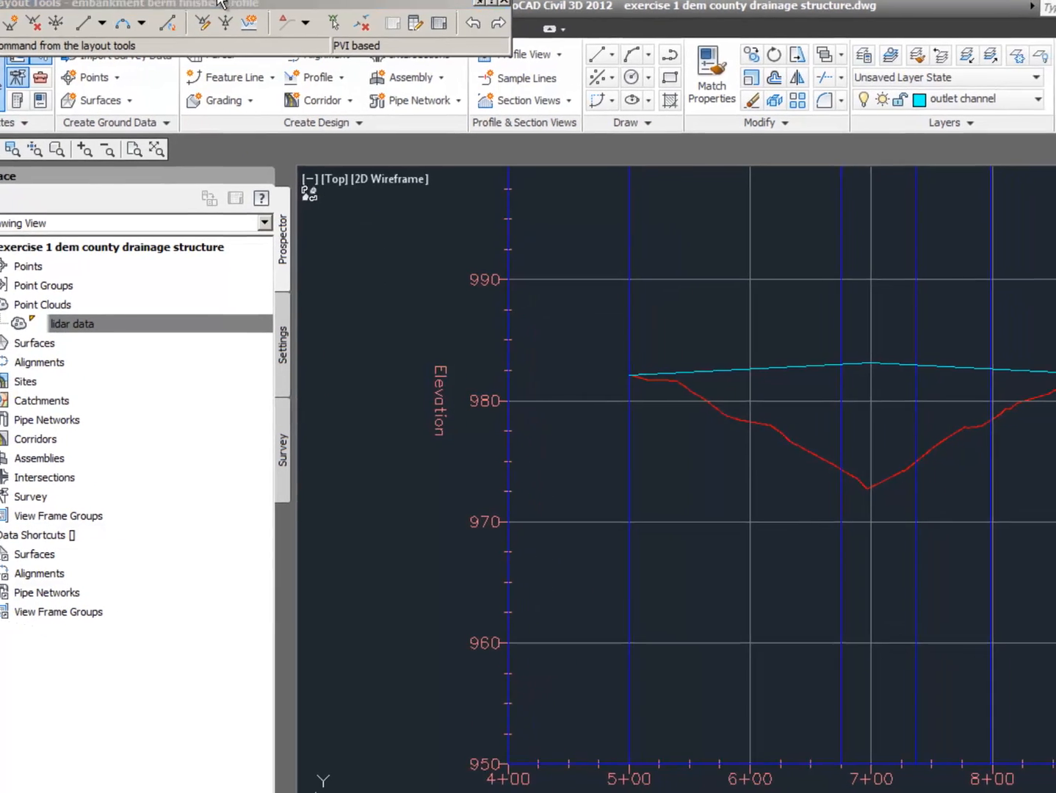
Start drawing tangents with curves for the finished profile at the berm top line's endpoint at station 5+00.
{"action": "left_click_drag", "start_coordinate": [220, 3], "coordinate": [831, 251]}
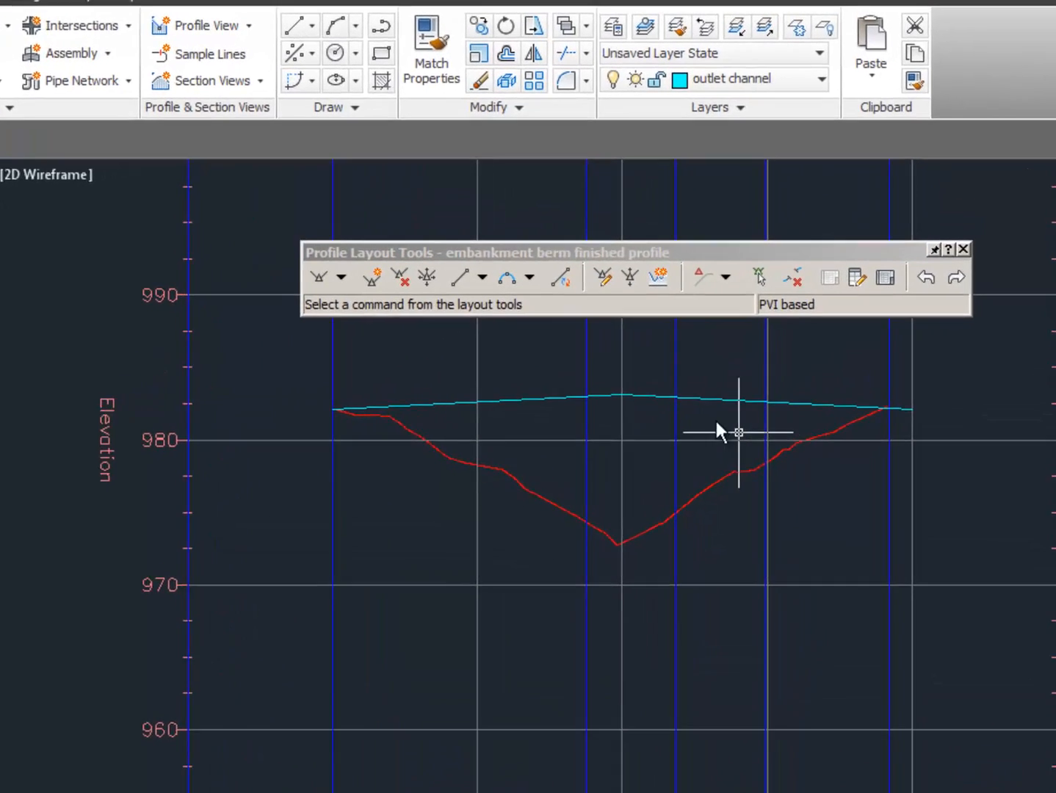
{"action": "left_click", "coordinate": [224, 322]}
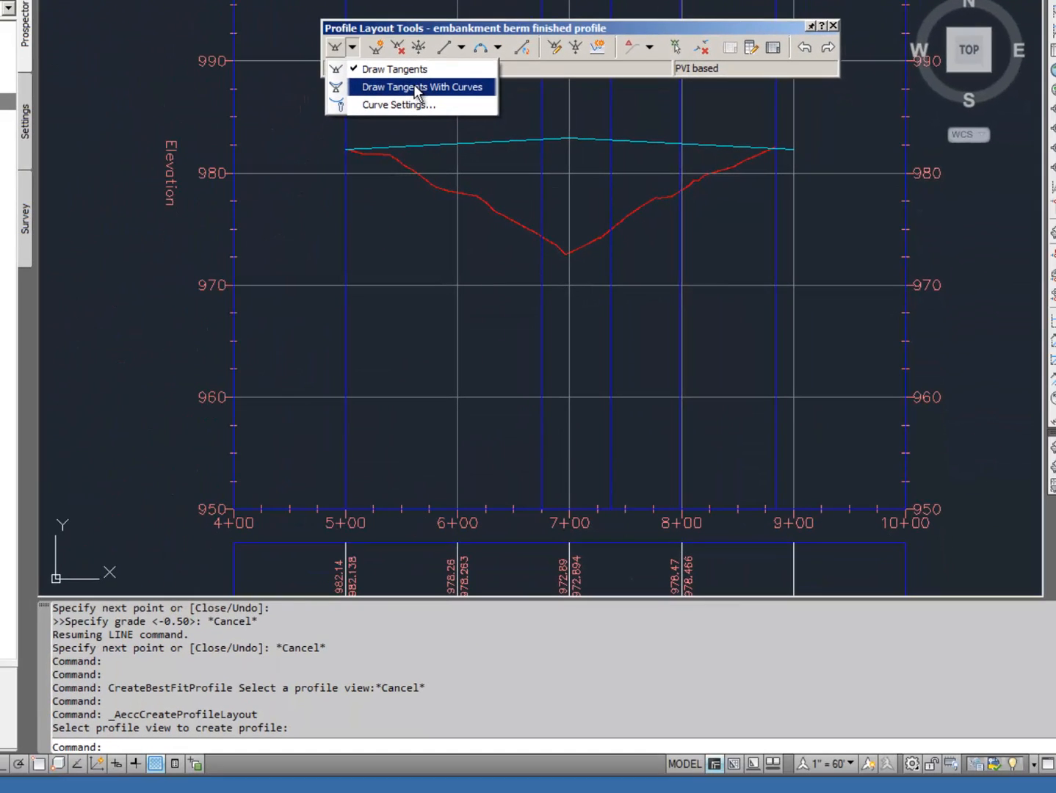
{"action": "left_click", "coordinate": [415, 86]}
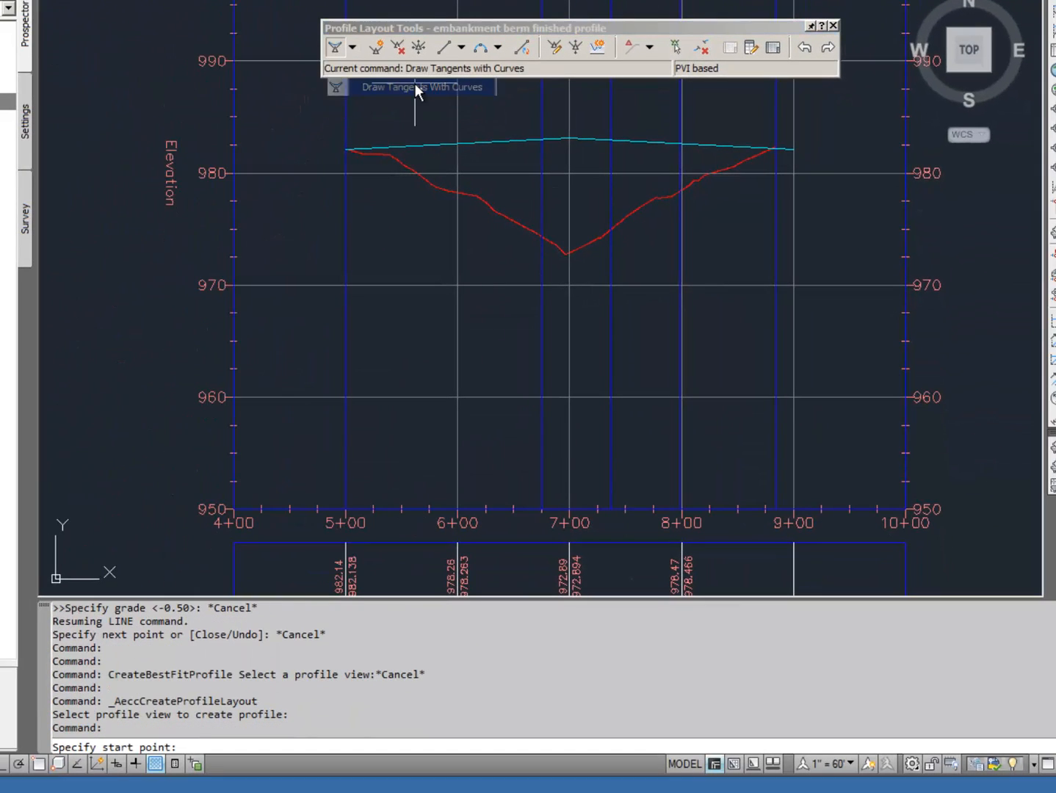
{"action": "right_click", "coordinate": [362, 147], "text": "shift"}
{"action": "left_click", "coordinate": [389, 222]}
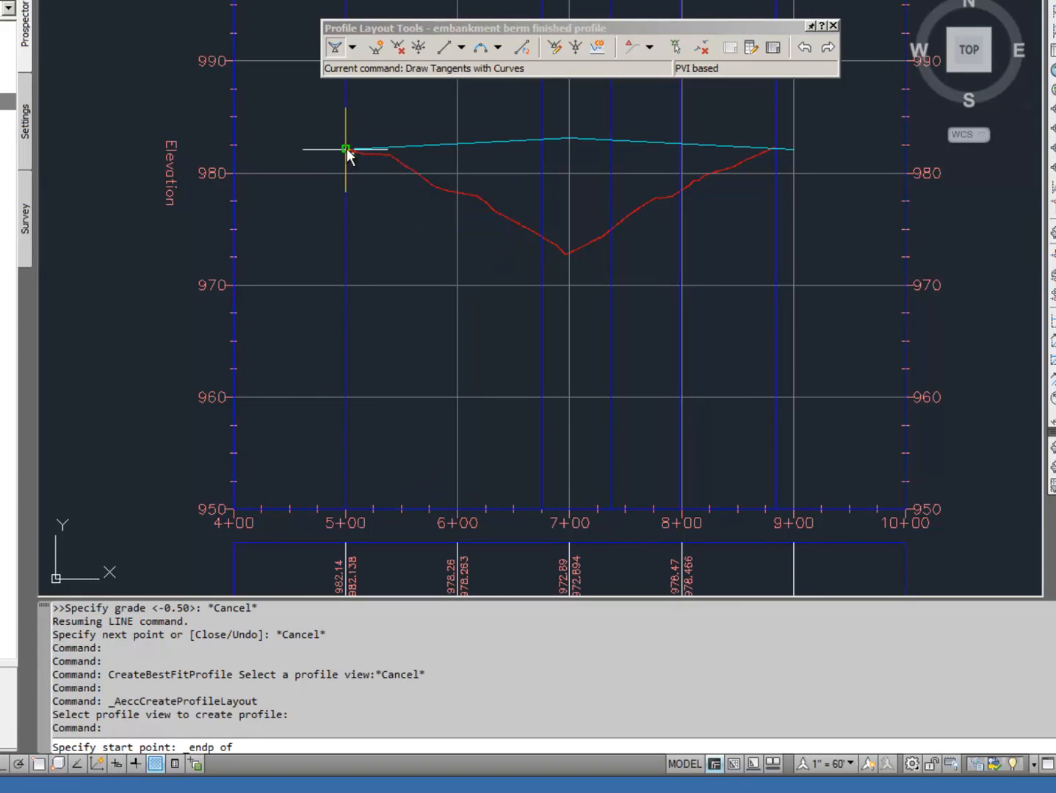
{"action": "scroll", "coordinate": [347, 151], "scroll_direction": "up", "scroll_amount": 6}
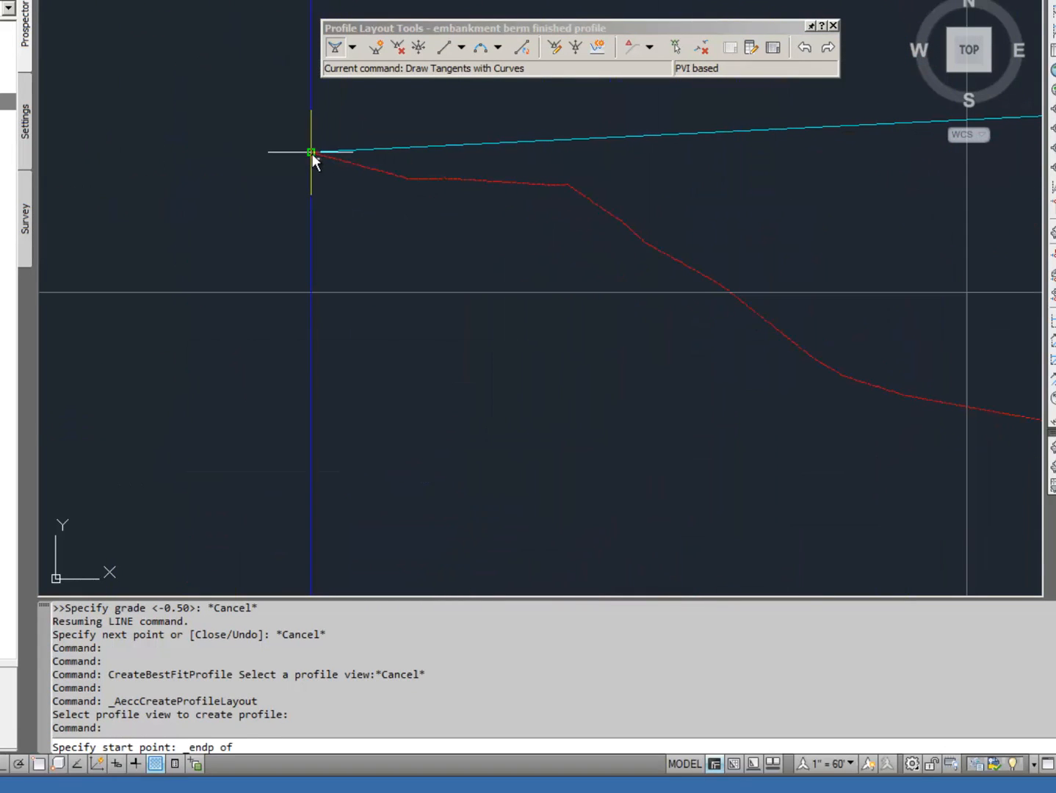
{"action": "left_click", "coordinate": [315, 154]}
Continue the finished profile through the berm line's endpoints at stations 7+00 and 9+00, and finish the tangents.
{"action": "scroll", "coordinate": [604, 146], "scroll_direction": "down", "scroll_amount": 5}
{"action": "middle_click_drag", "start_coordinate": [717, 157], "coordinate": [380, 235]}
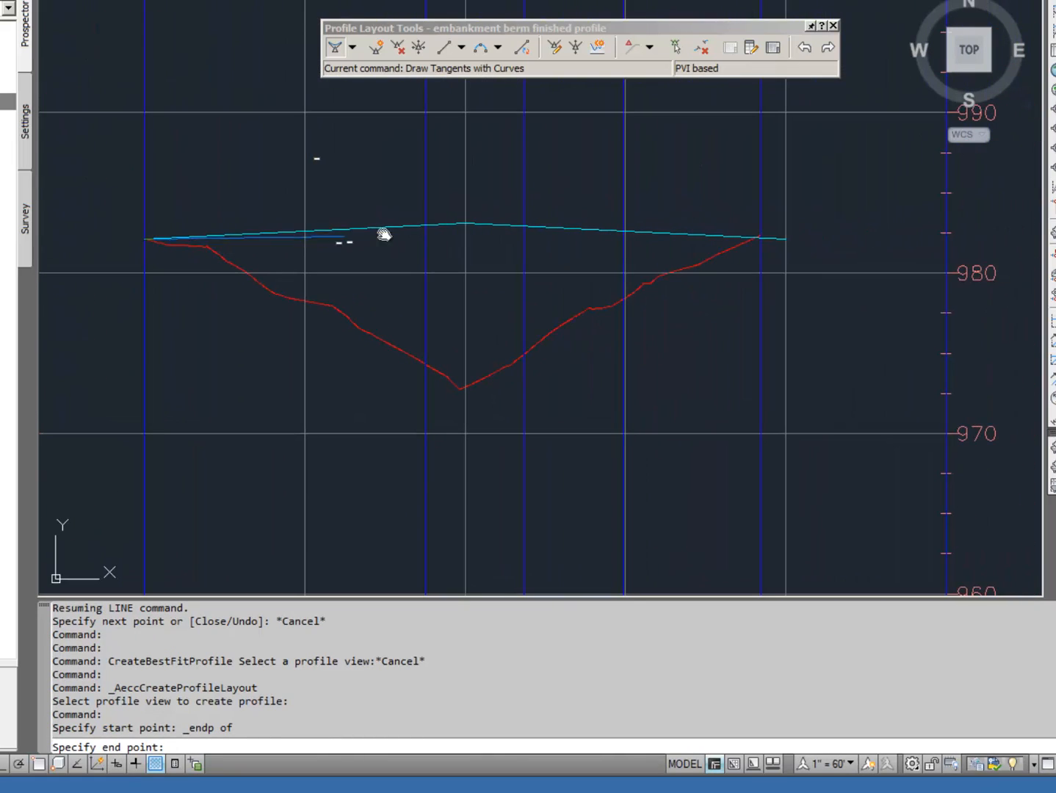
{"action": "right_click", "coordinate": [480, 223], "text": "shift"}
{"action": "left_click", "coordinate": [516, 303]}
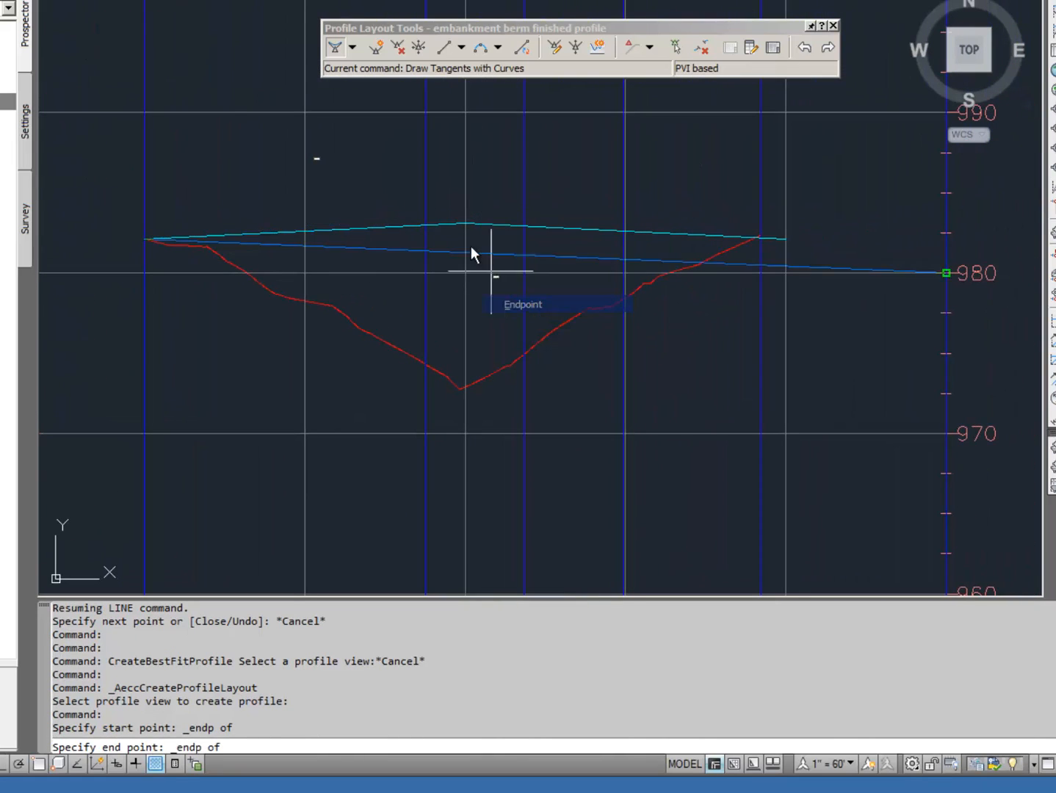
{"action": "left_click", "coordinate": [465, 223]}
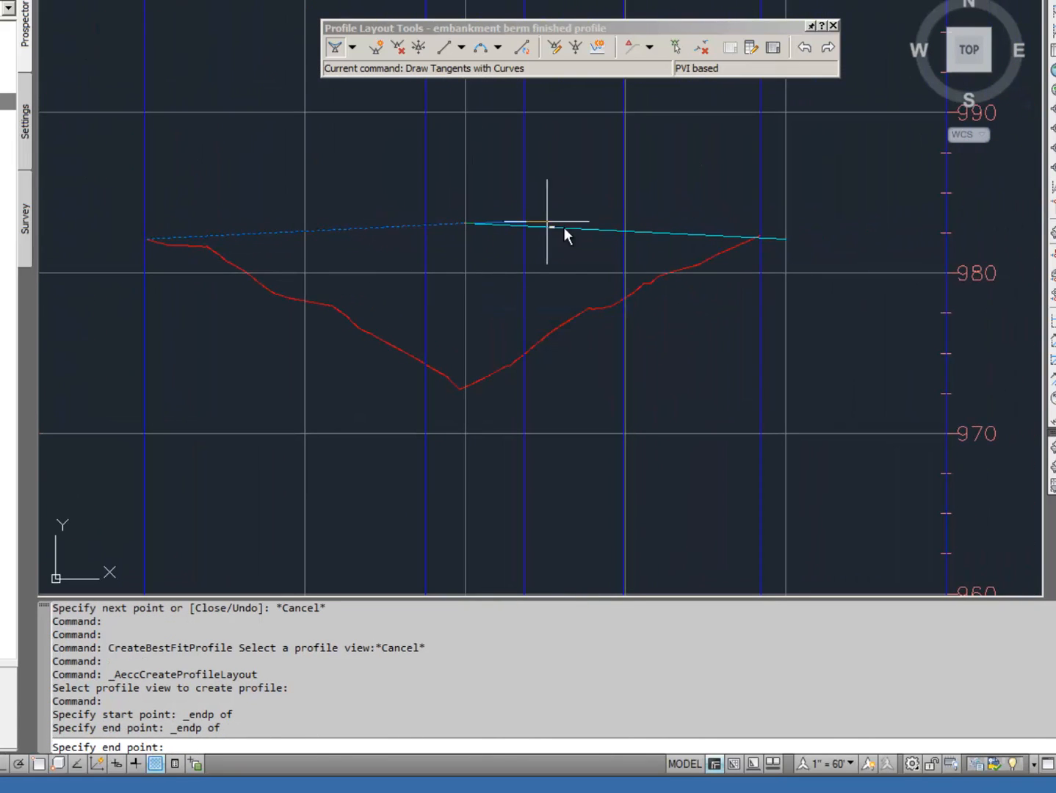
{"action": "right_click", "coordinate": [761, 236], "text": "shift"}
{"action": "left_click", "coordinate": [807, 324]}
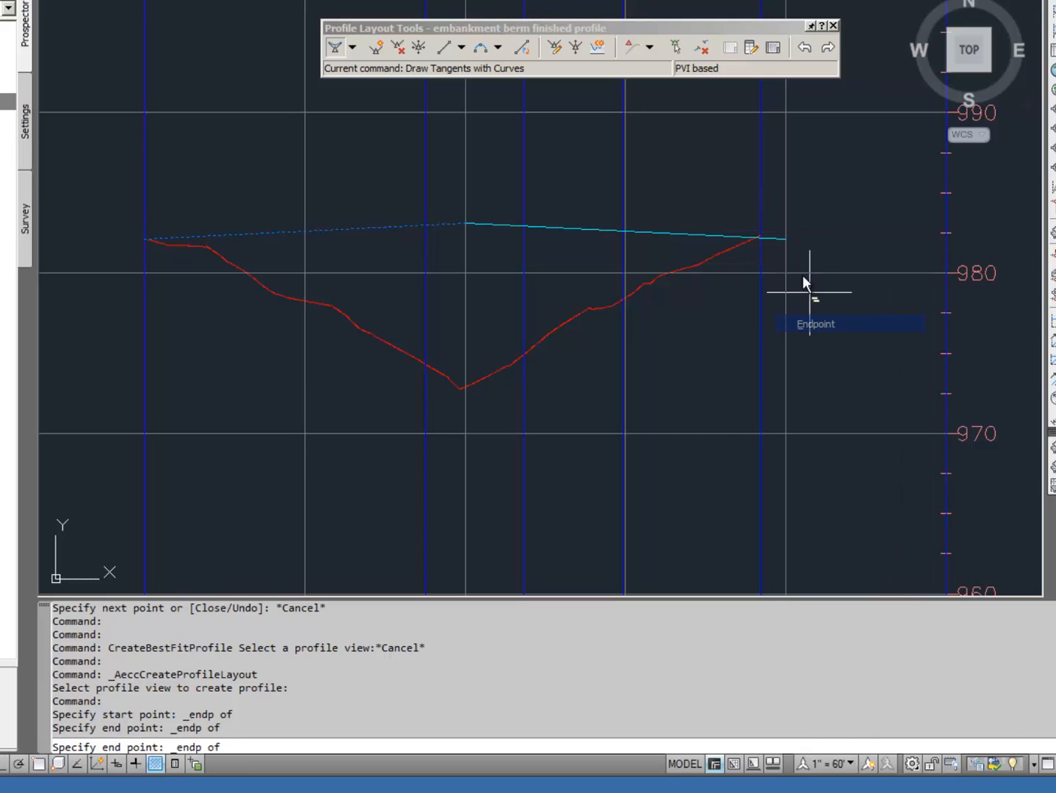
{"action": "left_click", "coordinate": [789, 239]}
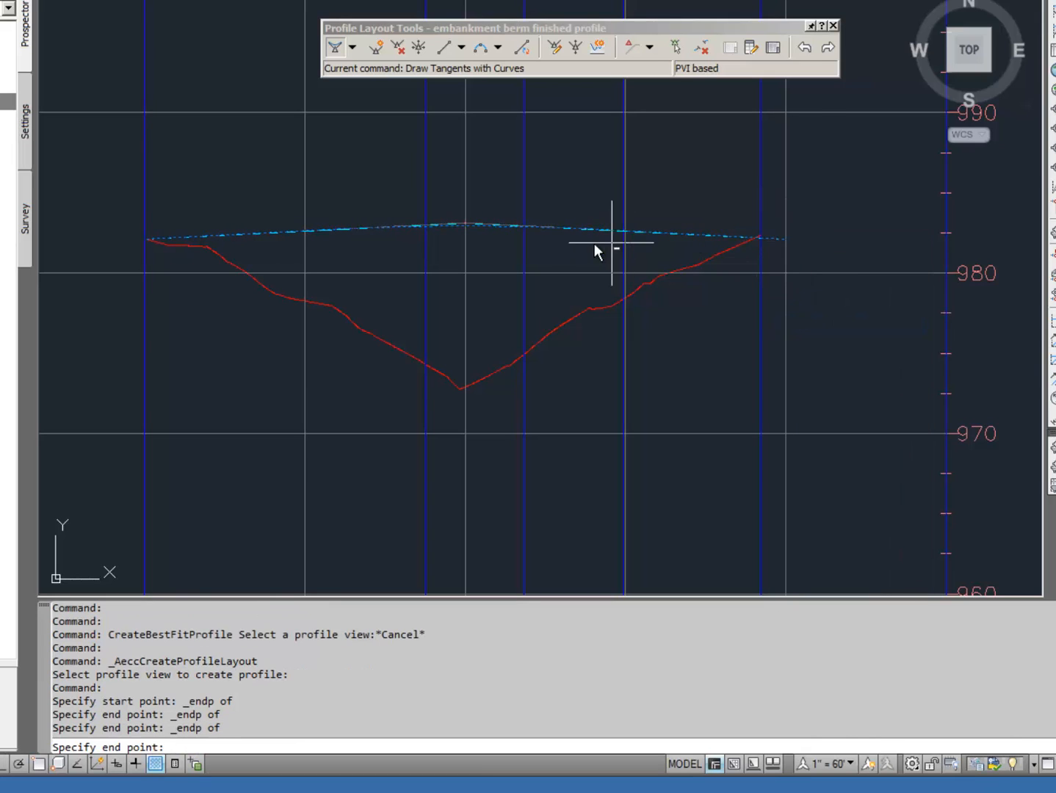
{"action": "key", "text": "Return"}
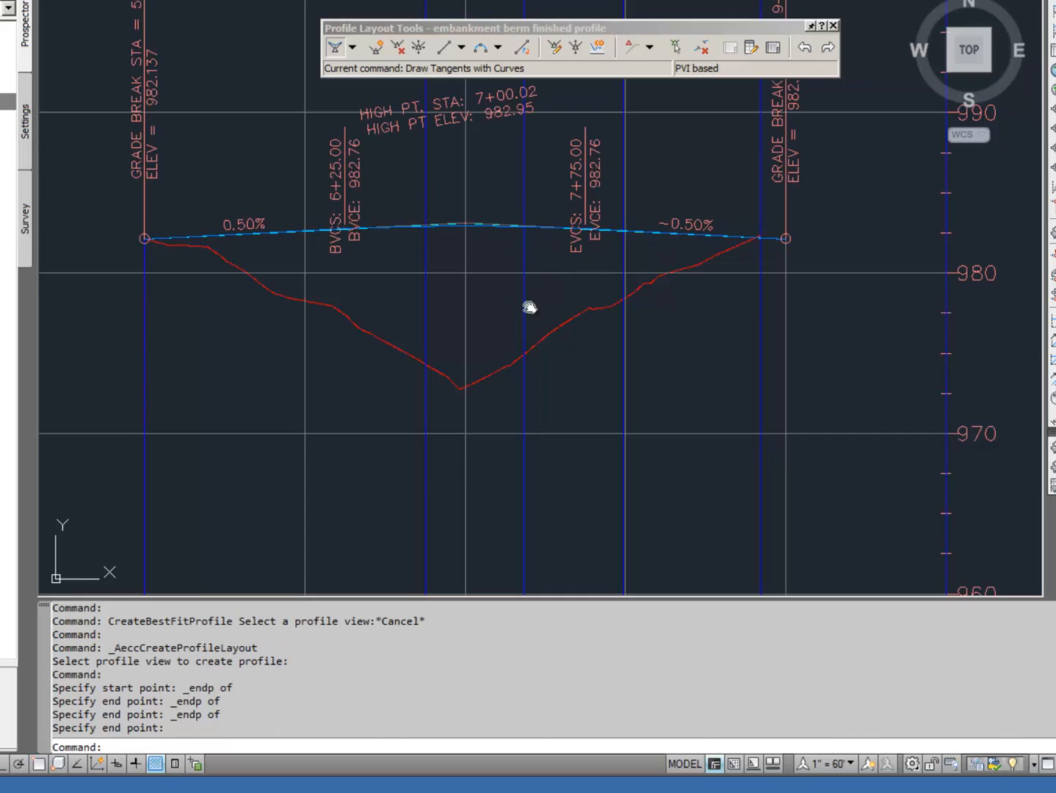
Move the vertical curve's PVI label off the profile view title to just above the 1000 elevation gridline.
{"action": "middle_click_drag", "start_coordinate": [531, 306], "coordinate": [542, 420]}
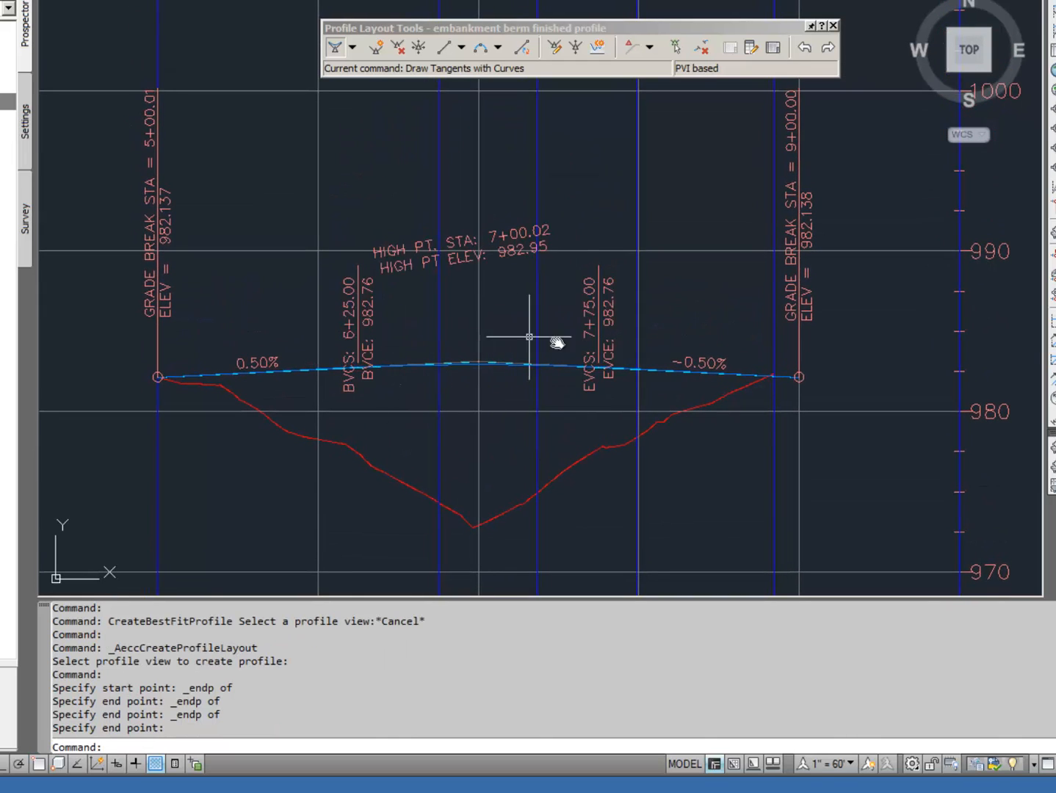
{"action": "scroll", "coordinate": [565, 285], "scroll_direction": "down", "scroll_amount": 6}
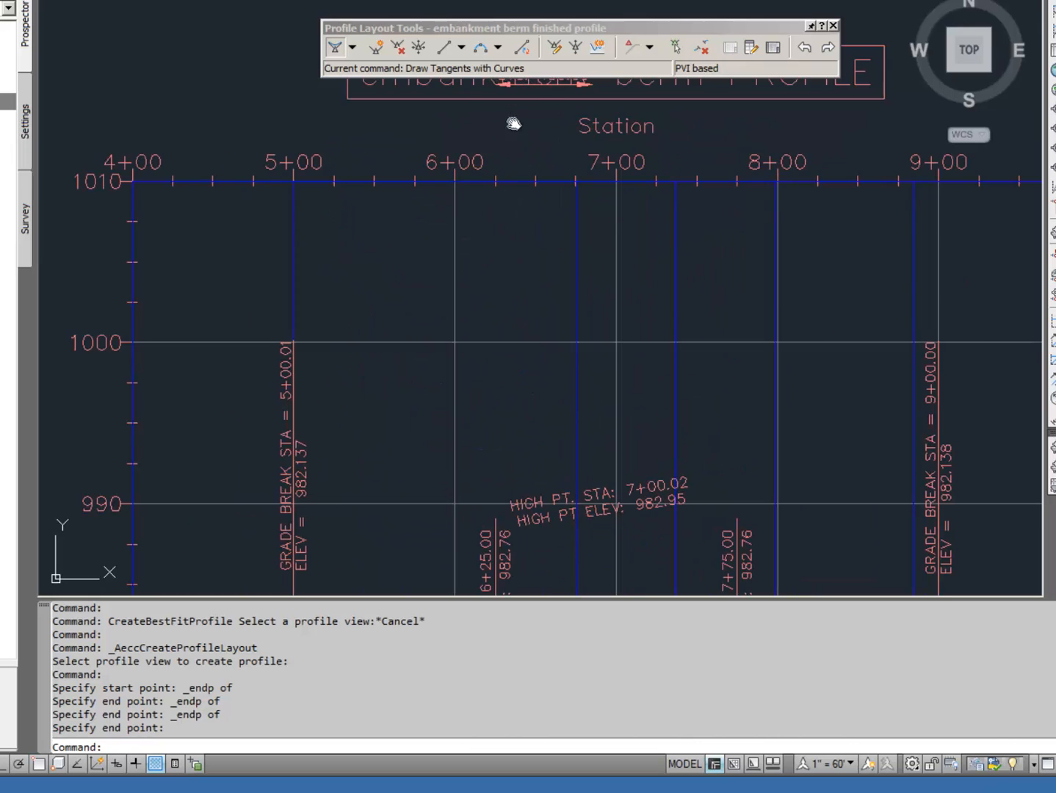
{"action": "scroll", "coordinate": [514, 146], "scroll_direction": "up", "scroll_amount": 6}
{"action": "middle_click_drag", "start_coordinate": [519, 172], "coordinate": [527, 262]}
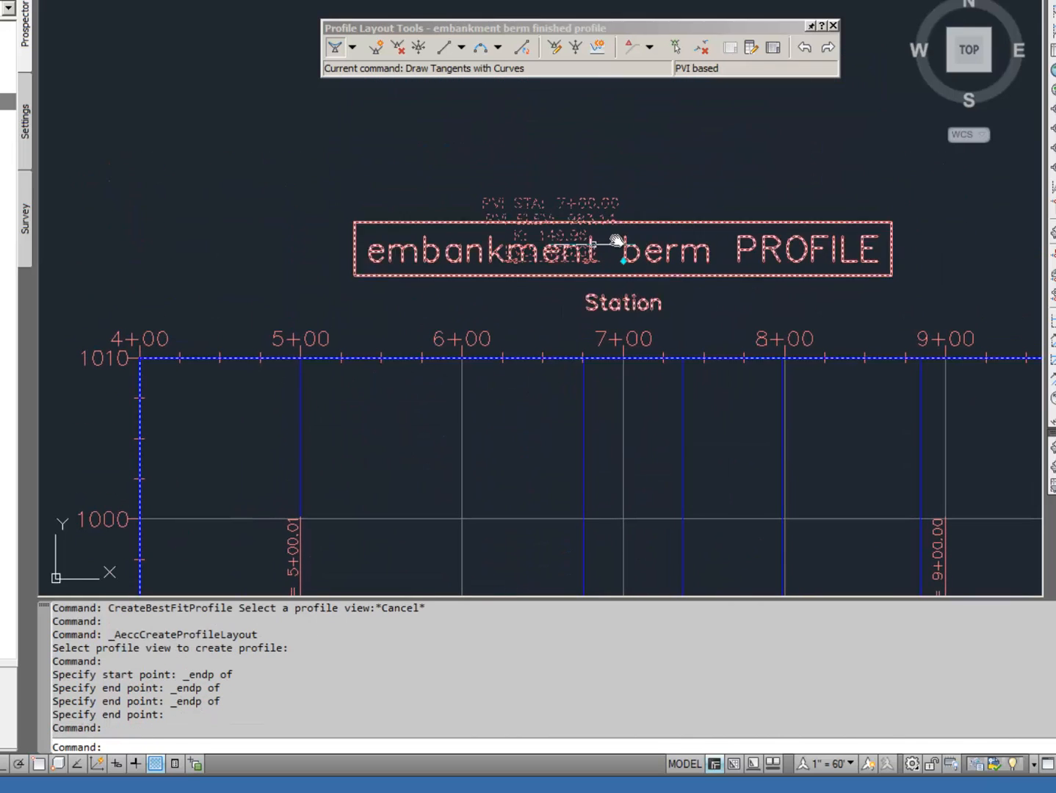
{"action": "left_click", "coordinate": [624, 263]}
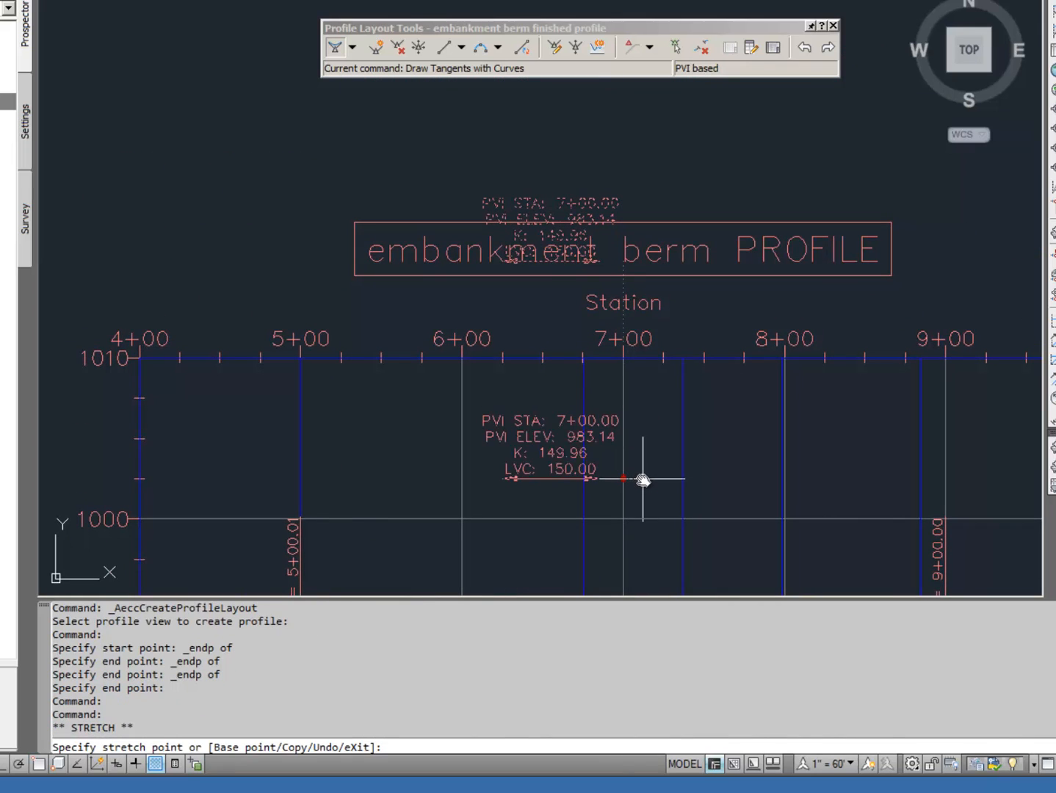
{"action": "left_click", "coordinate": [624, 477]}
{"action": "key", "text": "Escape"}
{"action": "key", "text": "Escape"}
Move the vertical curve's PVI label further down to just below the 1000 elevation gridline.
{"action": "scroll", "coordinate": [592, 529], "scroll_direction": "down", "scroll_amount": 4}
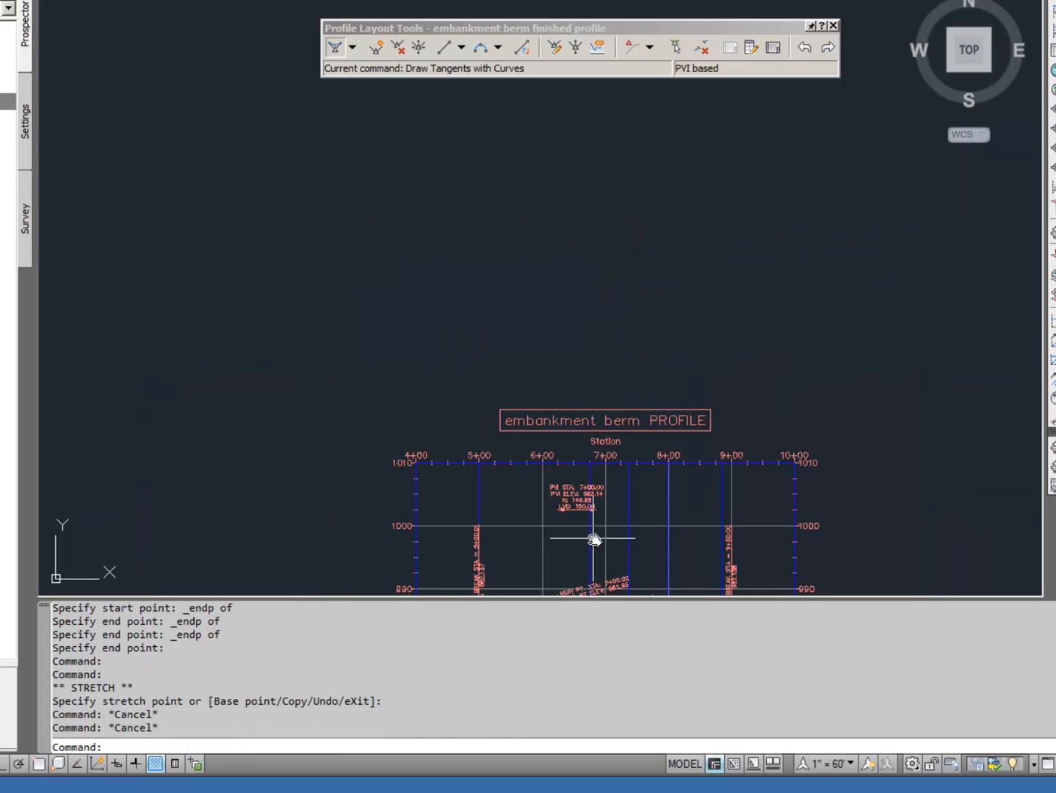
{"action": "middle_click_drag", "start_coordinate": [591, 542], "coordinate": [555, 254]}
{"action": "scroll", "coordinate": [555, 254], "scroll_direction": "down", "scroll_amount": 2}
{"action": "scroll", "coordinate": [544, 259], "scroll_direction": "up", "scroll_amount": 3}
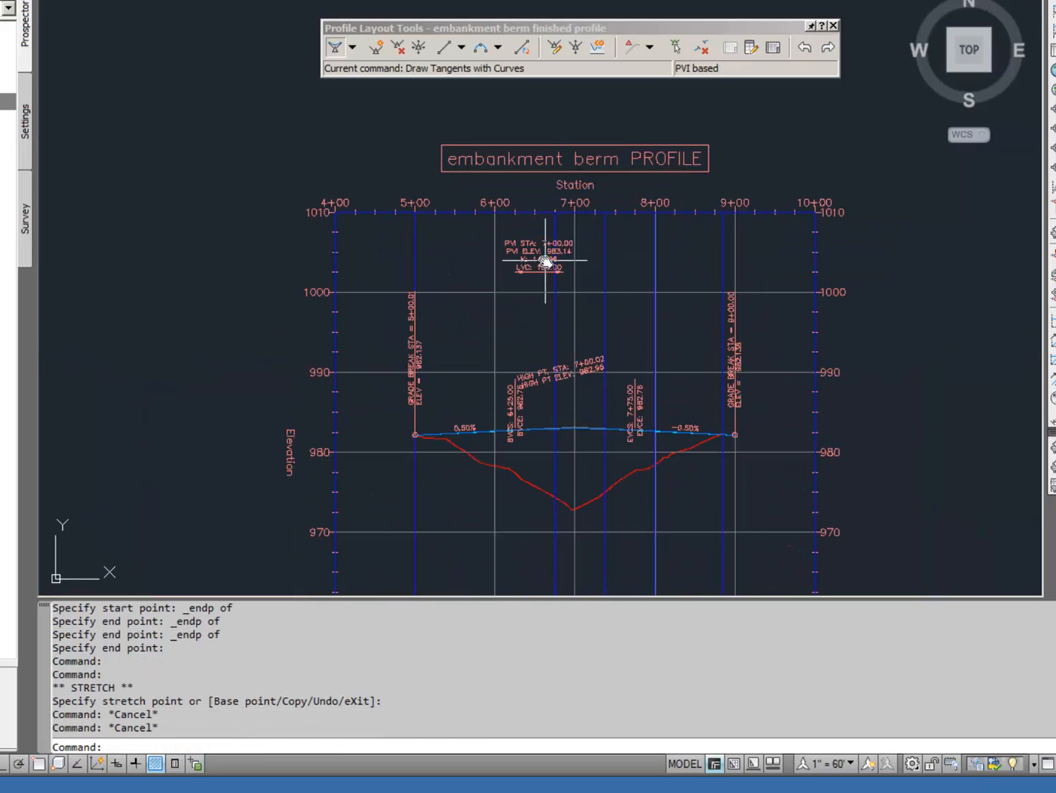
{"action": "left_click", "coordinate": [548, 262]}
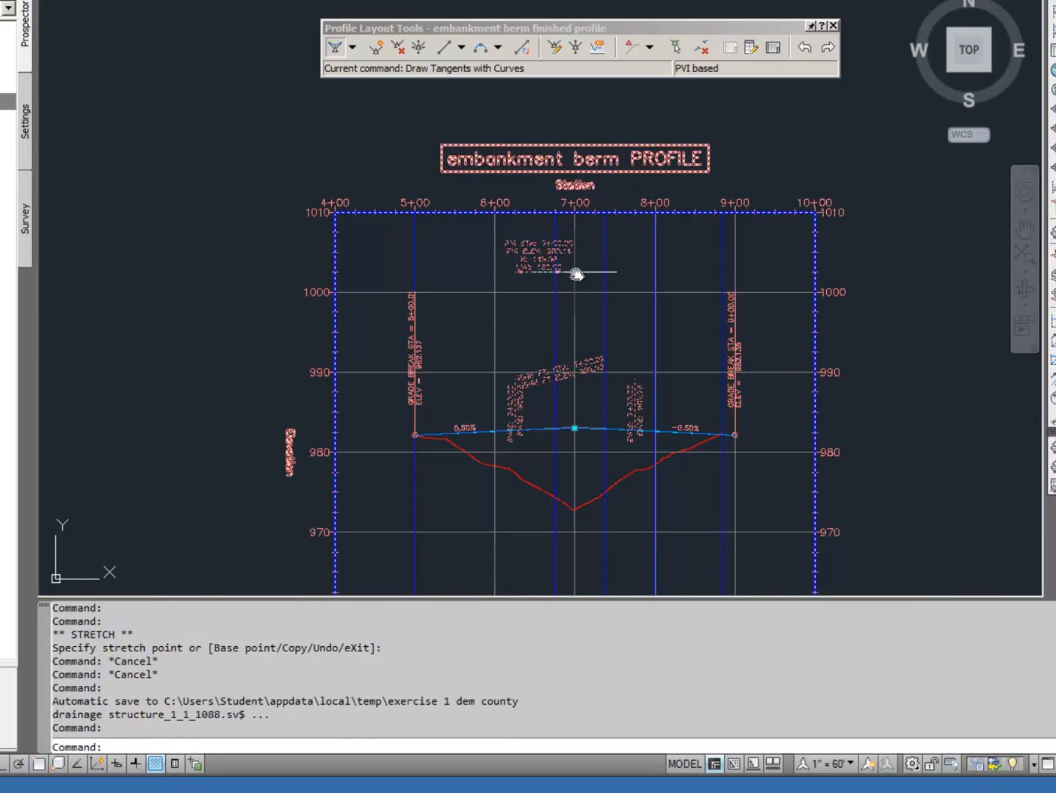
{"action": "left_click", "coordinate": [574, 273]}
{"action": "key", "text": "Escape"}
{"action": "key", "text": "Escape"}
{"action": "key", "text": "Escape"}
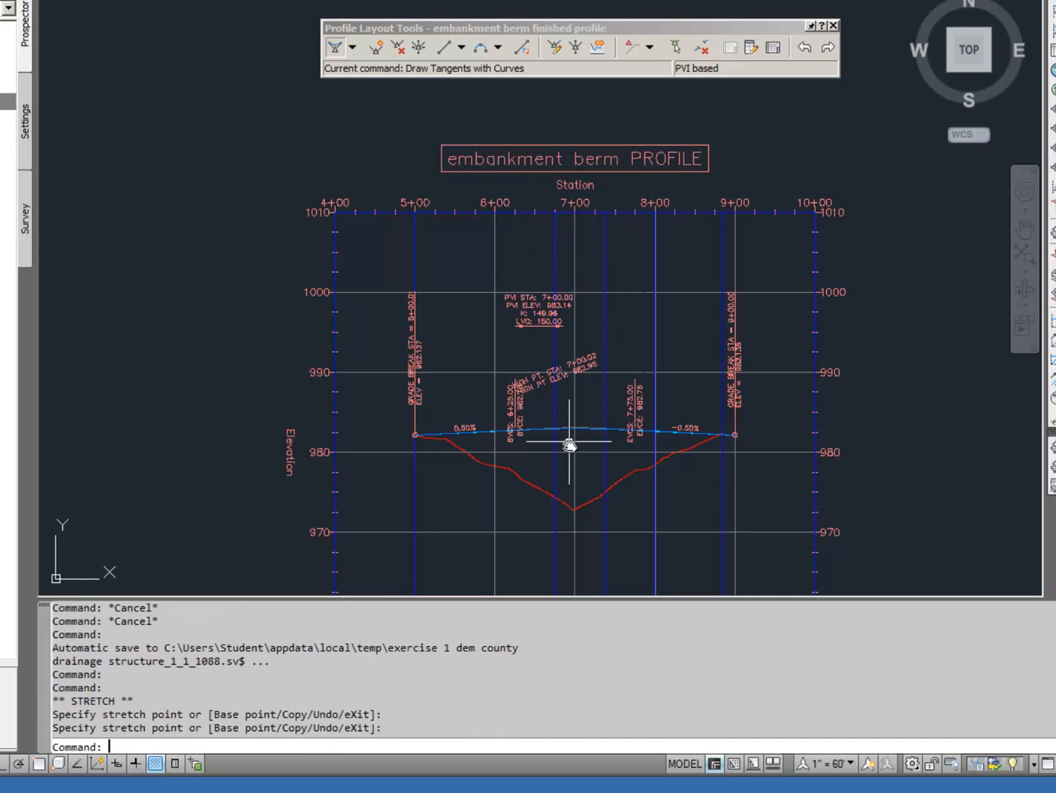
Select the finished profile, inspect its vertical curve from start to end, and open the profile's PVI grid table.
{"action": "scroll", "coordinate": [559, 433], "scroll_direction": "up", "scroll_amount": 3}
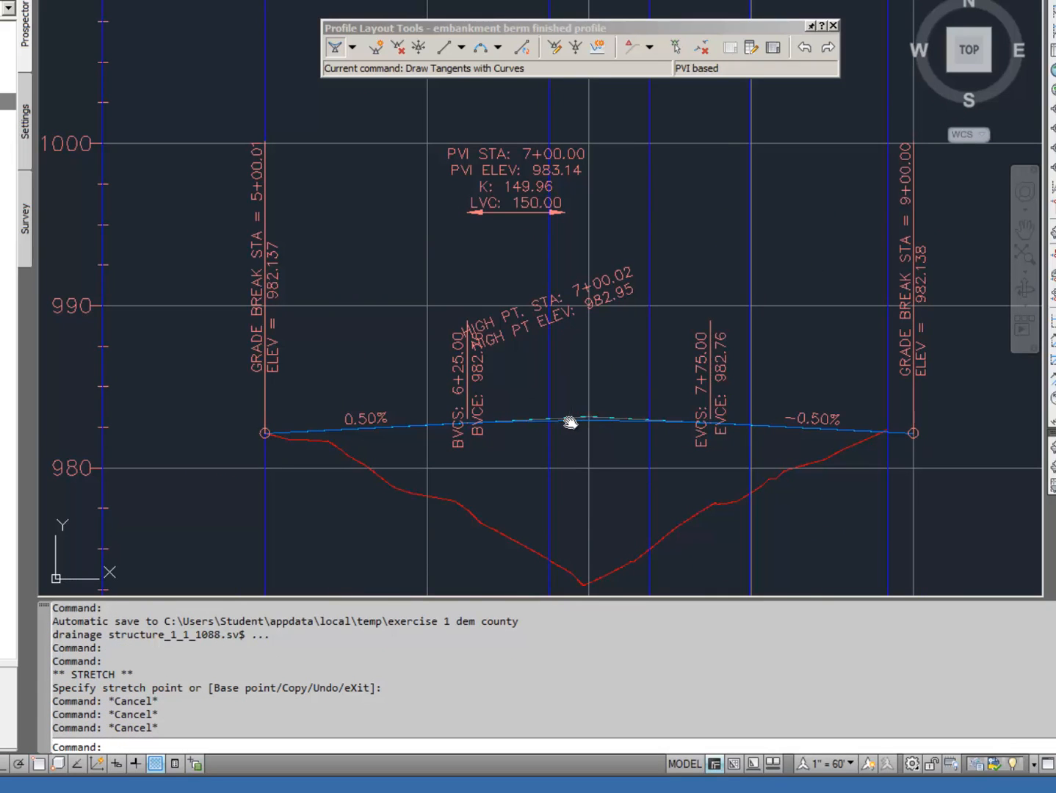
{"action": "left_click", "coordinate": [571, 423]}
{"action": "scroll", "coordinate": [569, 426], "scroll_direction": "up", "scroll_amount": 5}
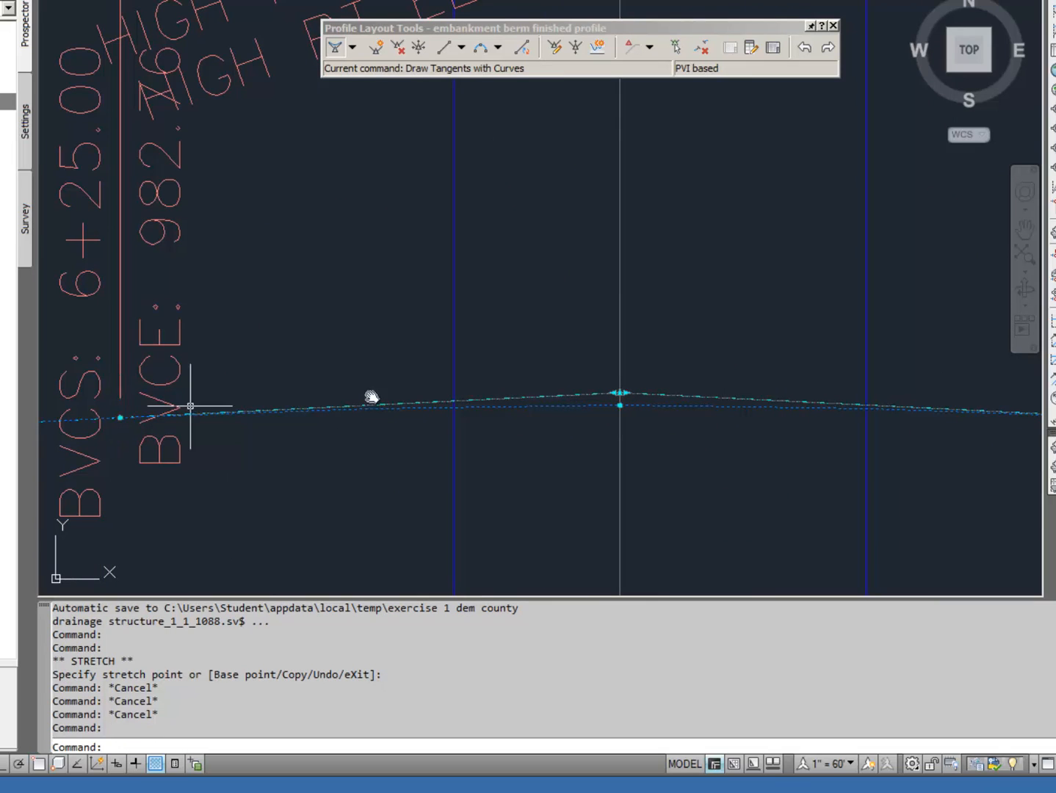
{"action": "middle_click_drag", "start_coordinate": [674, 424], "coordinate": [147, 407]}
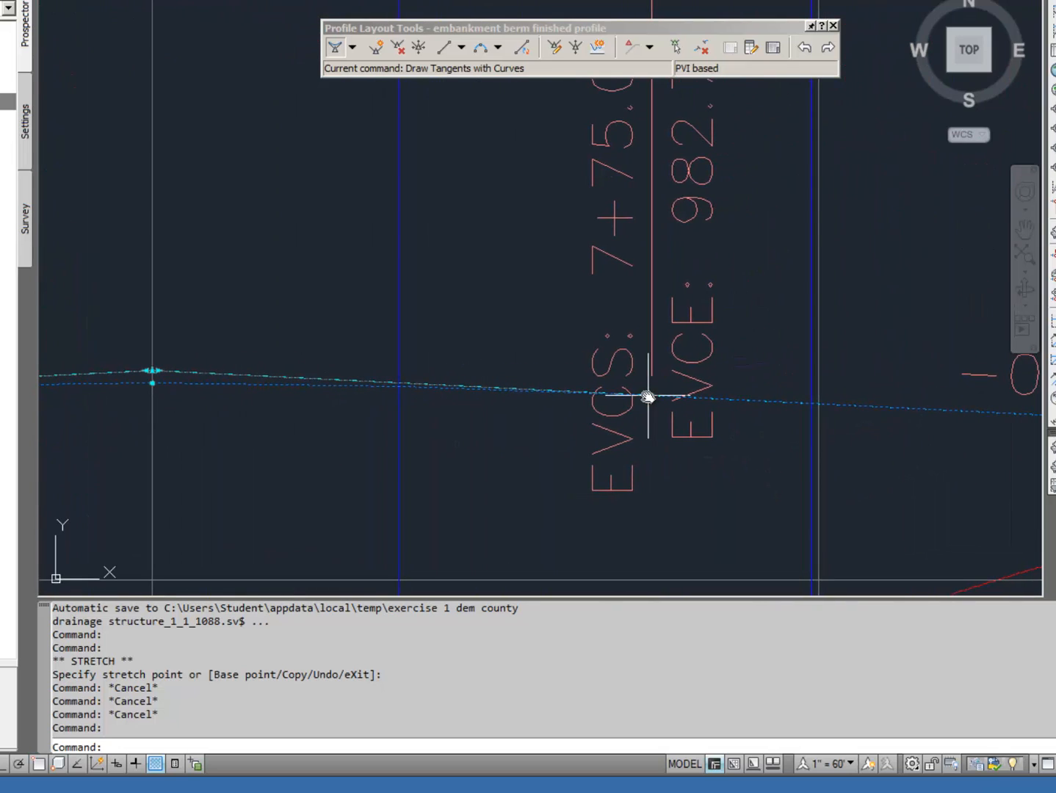
{"action": "scroll", "coordinate": [324, 251], "scroll_direction": "down", "scroll_amount": 6}
{"action": "middle_click_drag", "start_coordinate": [271, 236], "coordinate": [591, 365]}
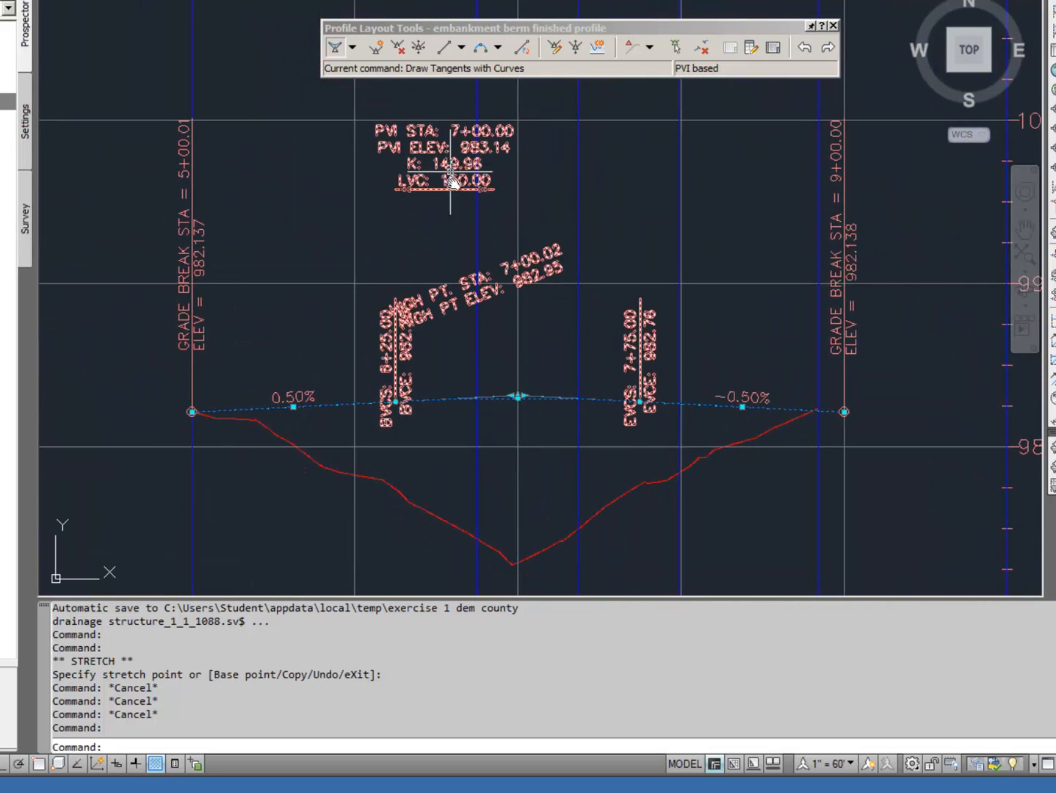
{"action": "left_click", "coordinate": [774, 48]}
Set the profile curve length of the PVI at station 7+00 to 200 feet and deselect the finished profile.
{"action": "left_click", "coordinate": [758, 59]}
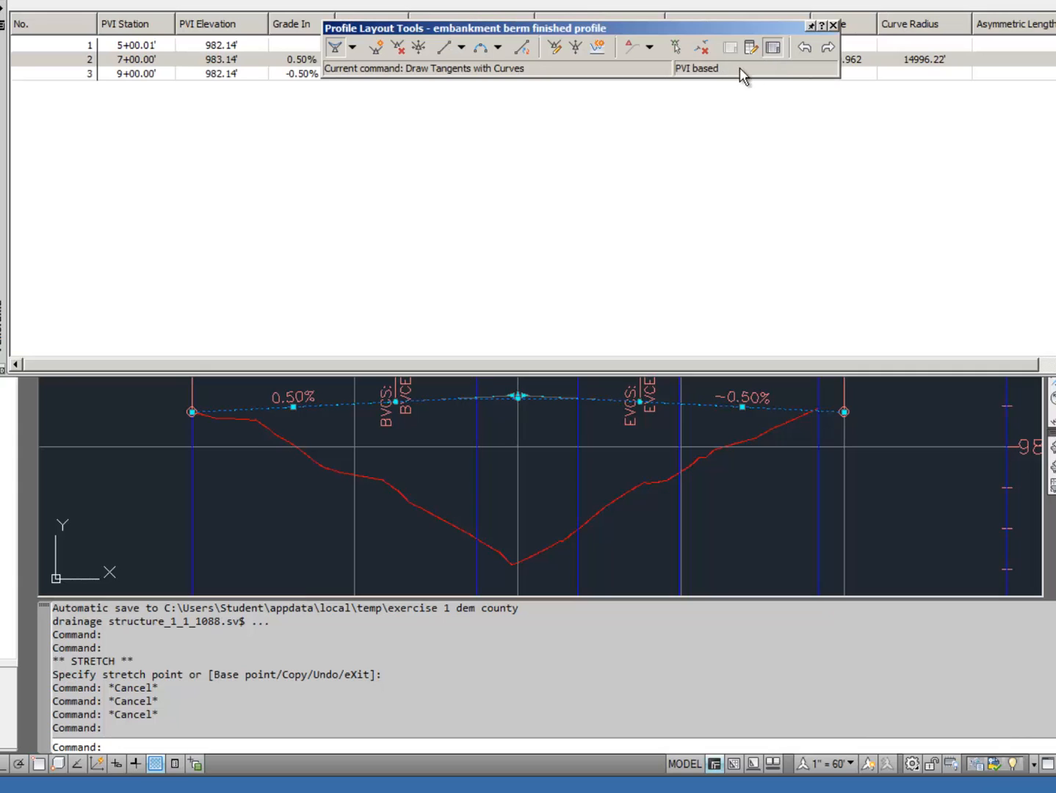
{"action": "left_click_drag", "start_coordinate": [738, 31], "coordinate": [752, 185]}
{"action": "left_click", "coordinate": [753, 90]}
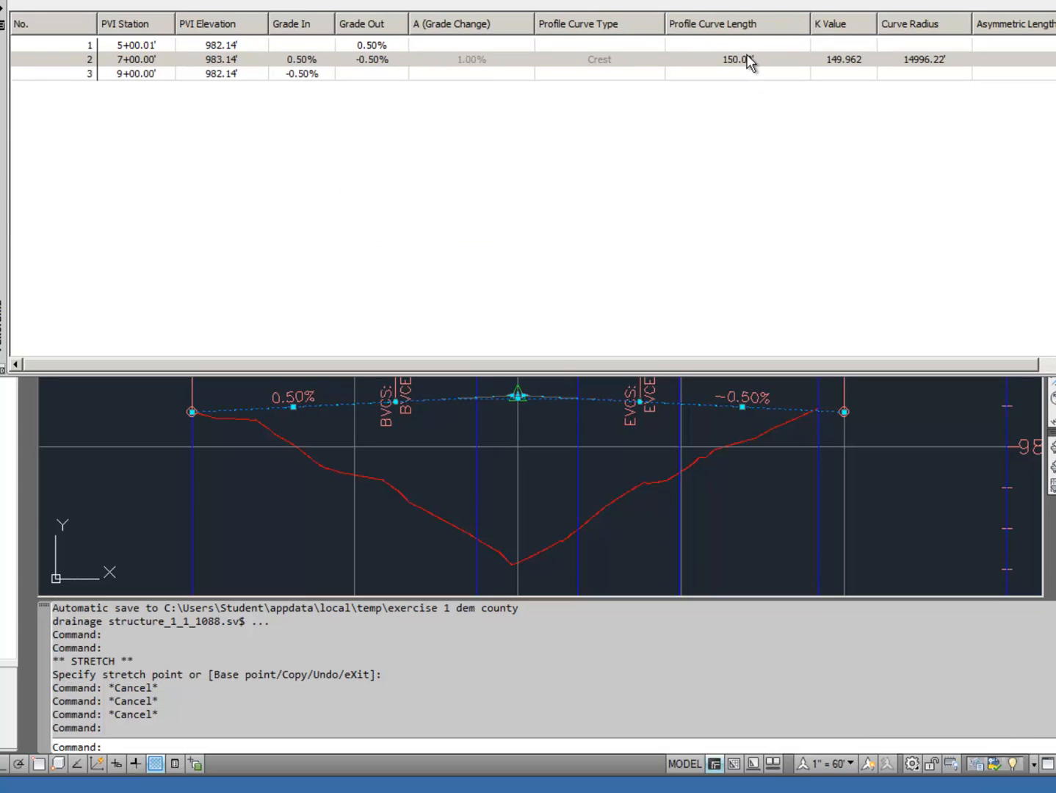
{"action": "left_click", "coordinate": [756, 59]}
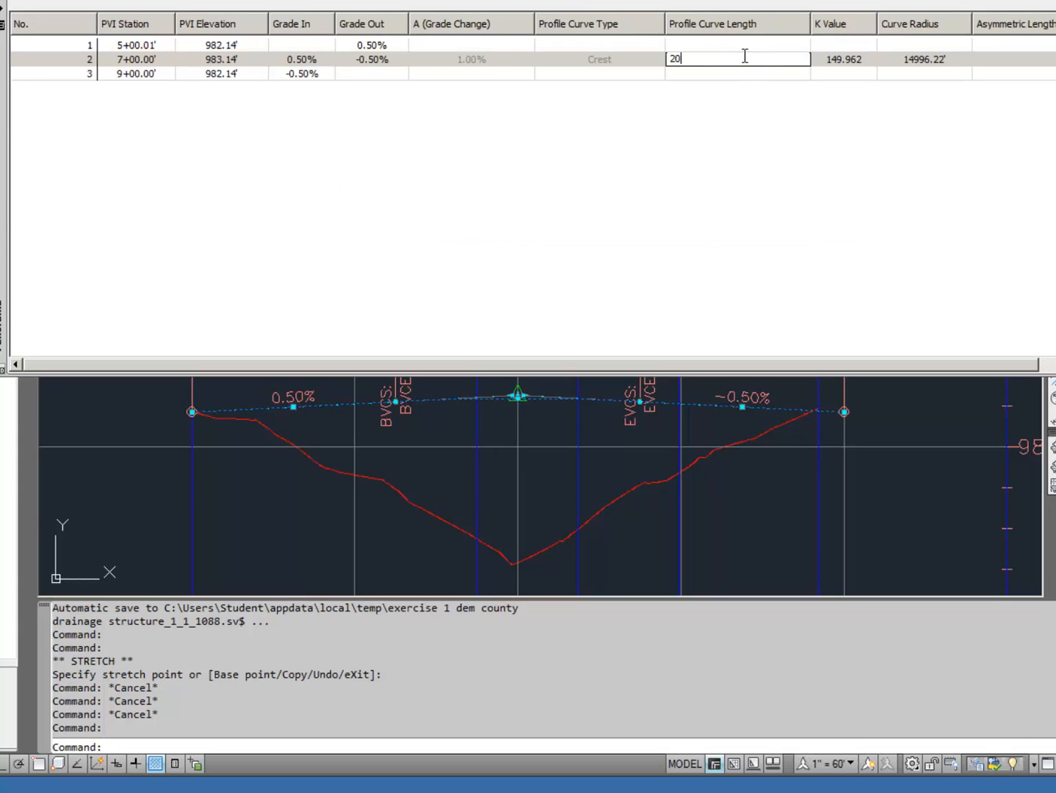
{"action": "key", "text": "Return"}
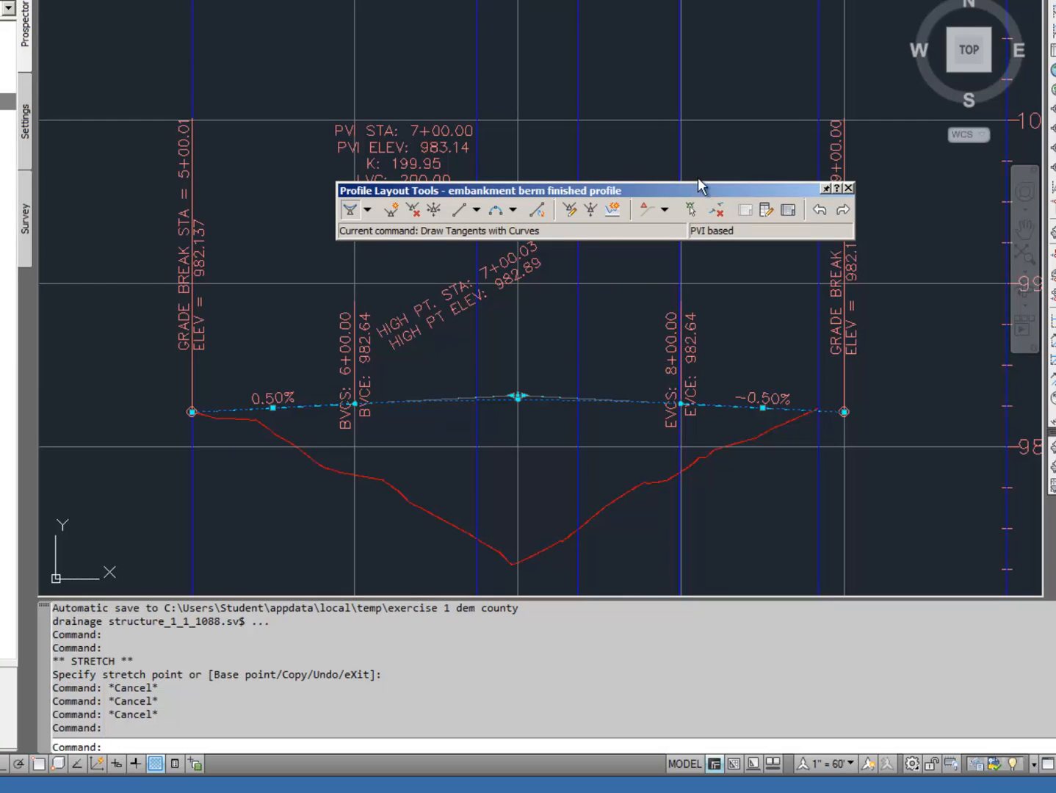
{"action": "left_click_drag", "start_coordinate": [699, 185], "coordinate": [650, 15]}
{"action": "key", "text": "Escape"}
{"action": "key", "text": "Escape"}
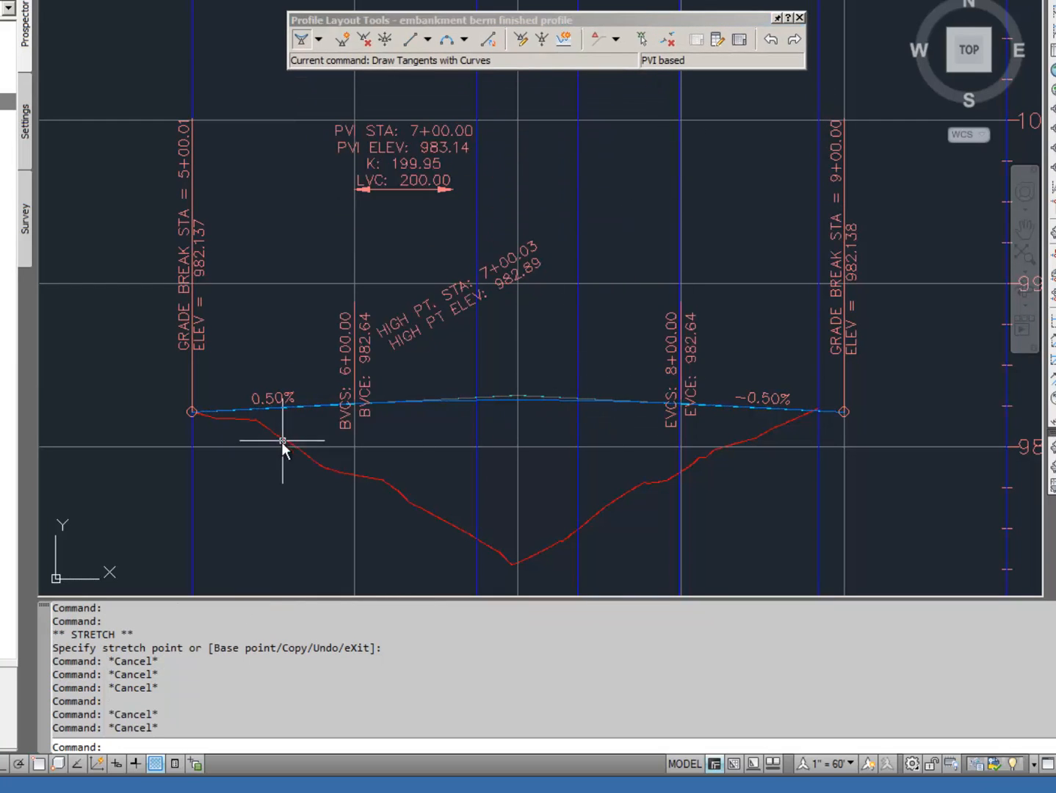